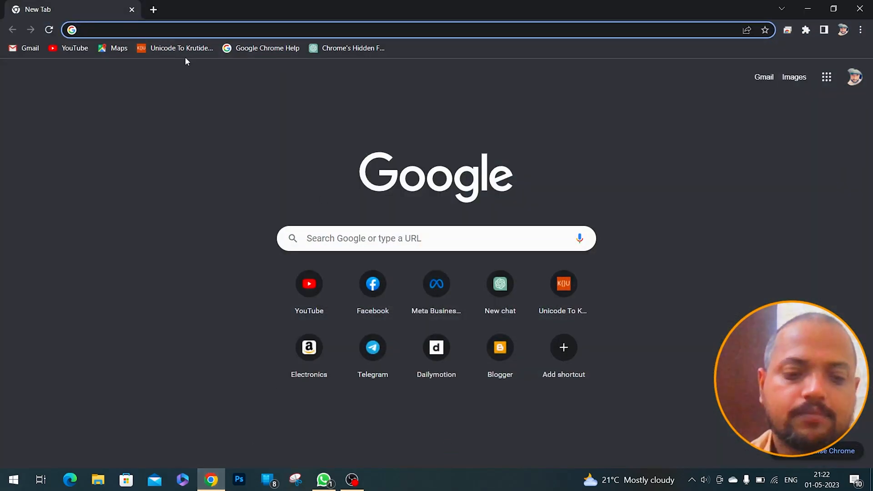
Step: Enter "filmora" as the web address query and open the suggested Wondershare Filmora page
{"action": "type", "text": "fil"}
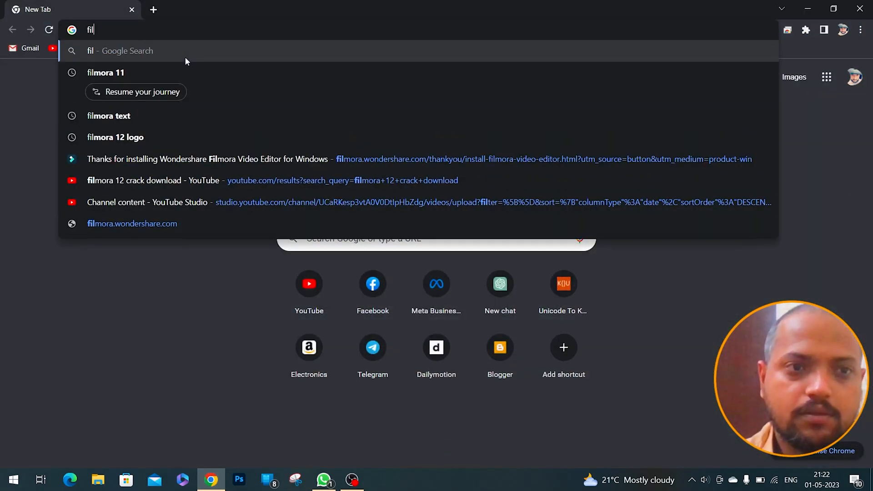
{"action": "type", "text": "mora"}
{"action": "key", "text": "Return"}
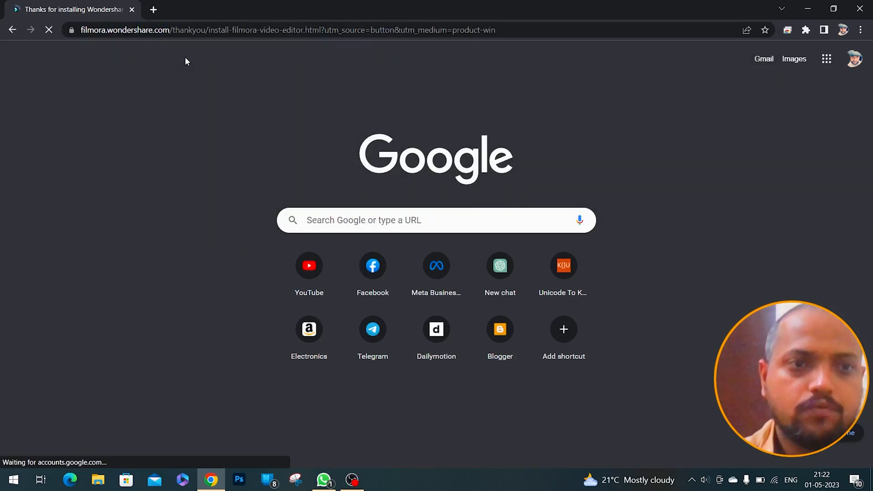
{"action": "scroll", "coordinate": [455, 319], "scroll_direction": "down", "scroll_amount": 3}
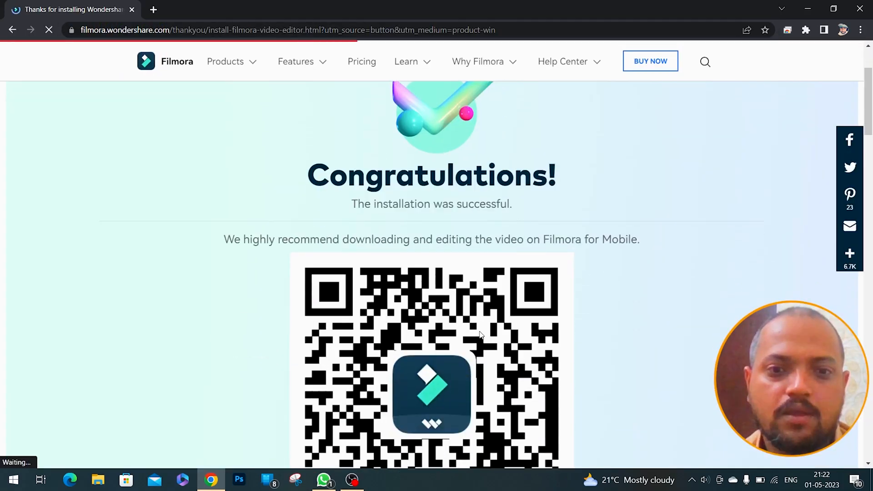
{"action": "scroll", "coordinate": [451, 314], "scroll_direction": "up", "scroll_amount": 3}
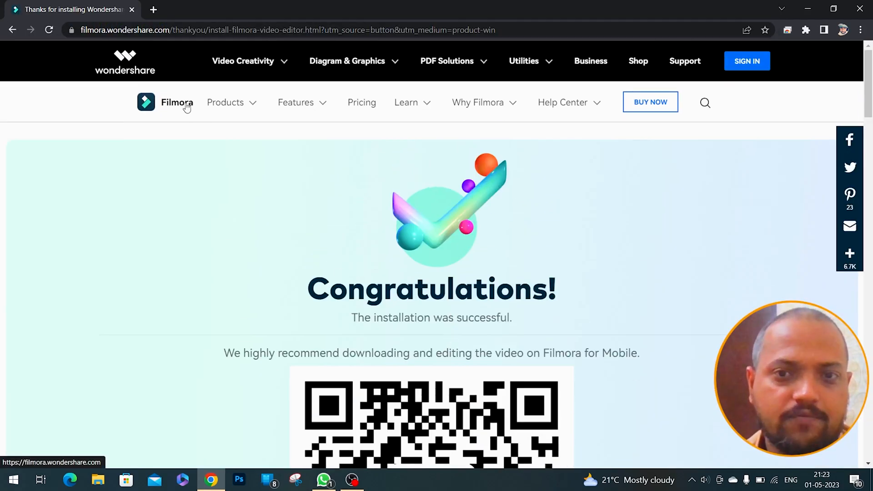
Step: Open the product page of the Filmora for Desktop Windows Video Editor and view its download and purchase options
{"action": "mouse_move", "coordinate": [245, 104]}
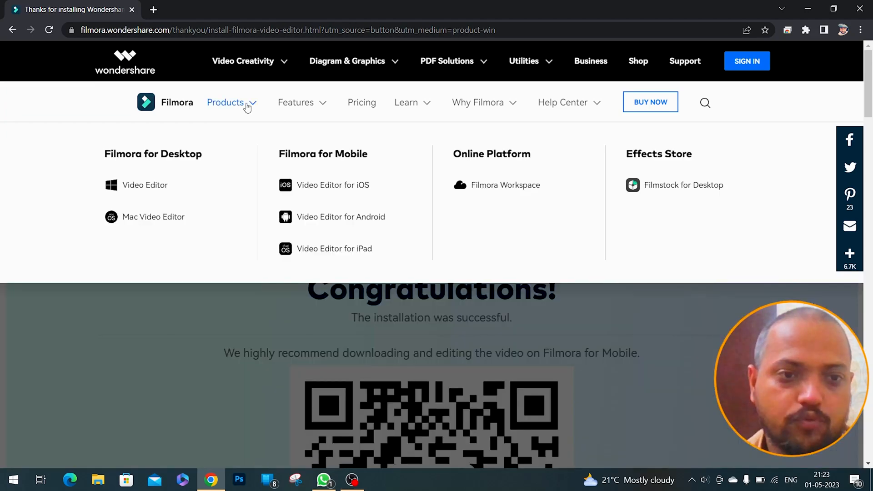
{"action": "left_click", "coordinate": [146, 186]}
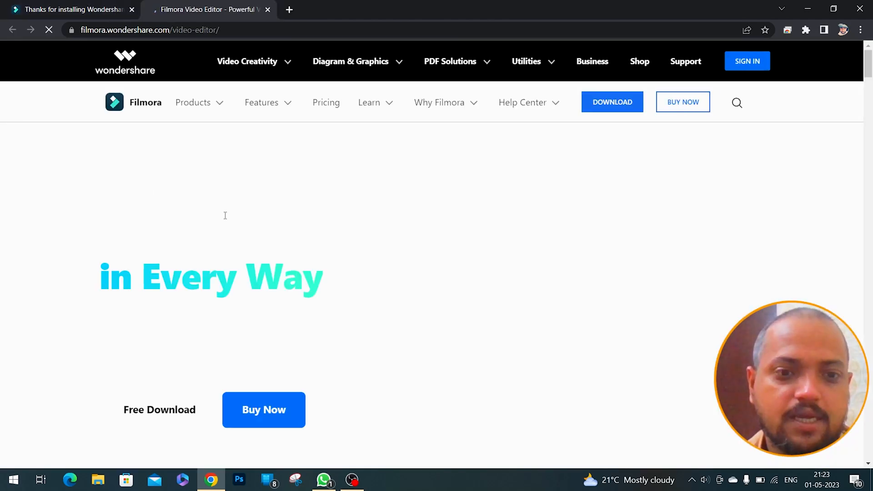
{"action": "scroll", "coordinate": [318, 246], "scroll_direction": "down", "scroll_amount": 2}
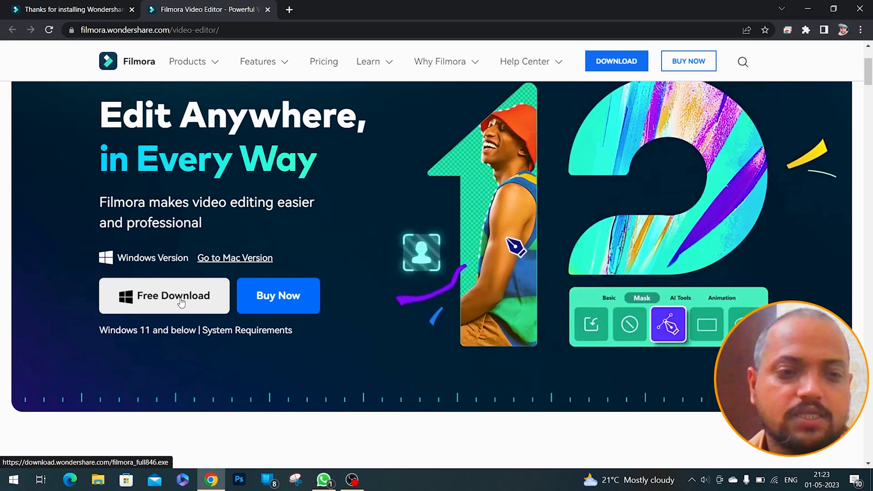
Step: Open Filmora's purchase page and examine the prices, platforms, update policies and features of the individual plans
{"action": "left_click", "coordinate": [274, 297]}
{"action": "scroll", "coordinate": [520, 313], "scroll_direction": "down", "scroll_amount": 4}
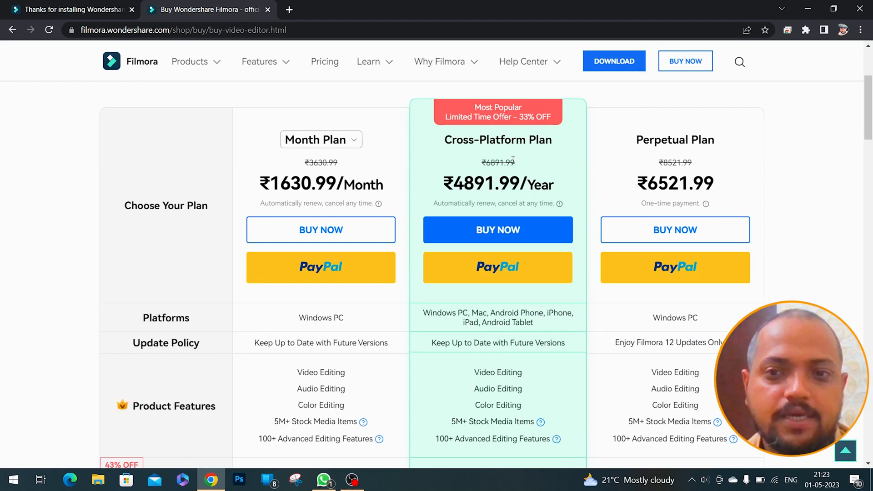
{"action": "scroll", "coordinate": [510, 353], "scroll_direction": "down", "scroll_amount": 3}
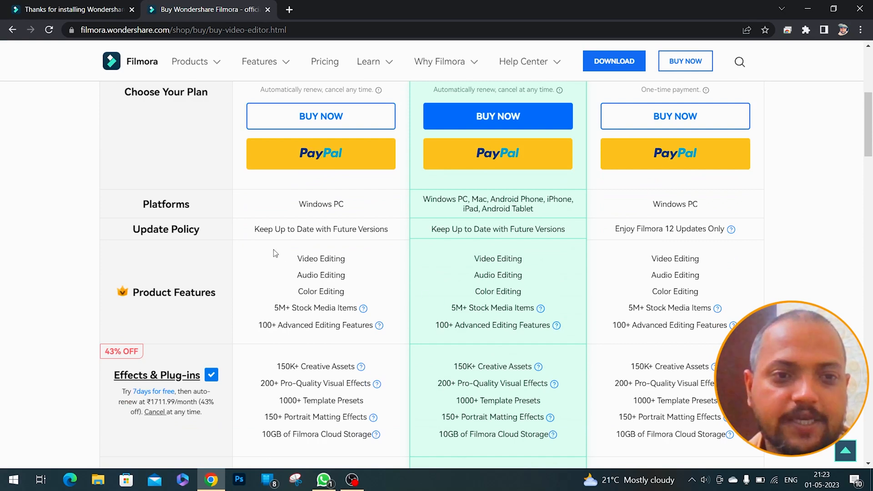
{"action": "scroll", "coordinate": [323, 257], "scroll_direction": "down", "scroll_amount": 1}
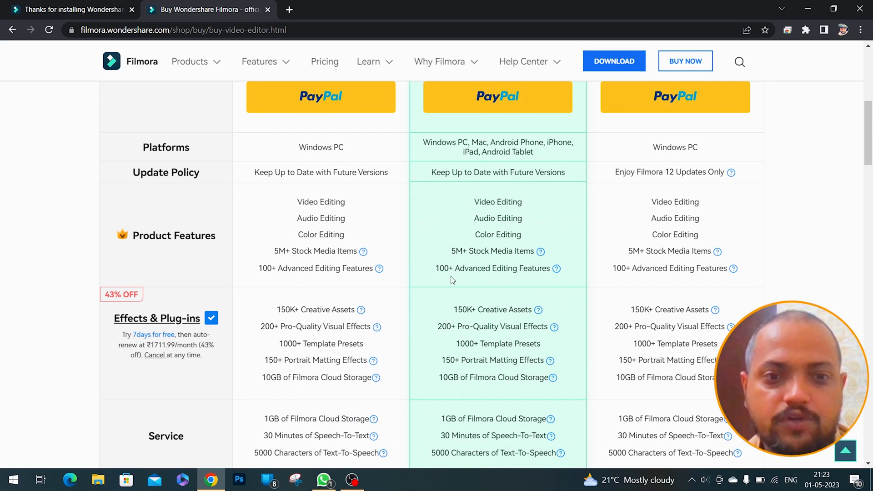
{"action": "left_click_drag", "start_coordinate": [280, 252], "coordinate": [354, 252]}
{"action": "scroll", "coordinate": [500, 266], "scroll_direction": "down", "scroll_amount": 5}
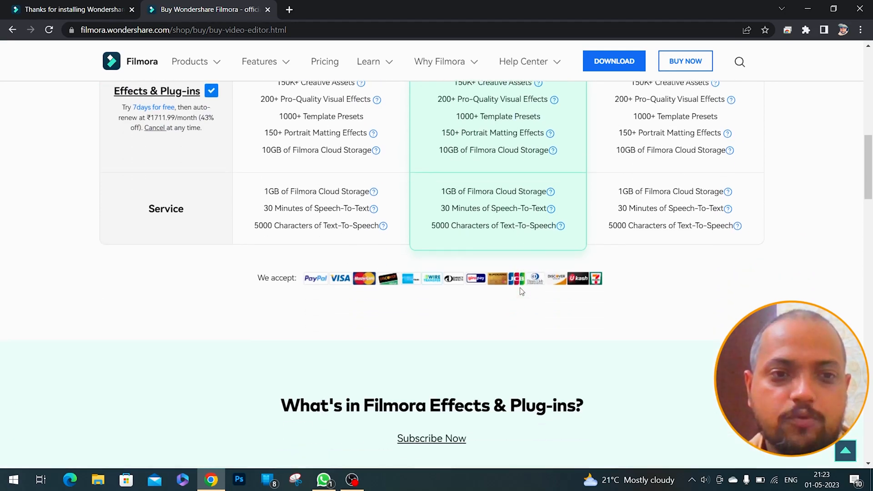
{"action": "scroll", "coordinate": [522, 292], "scroll_direction": "up", "scroll_amount": 12}
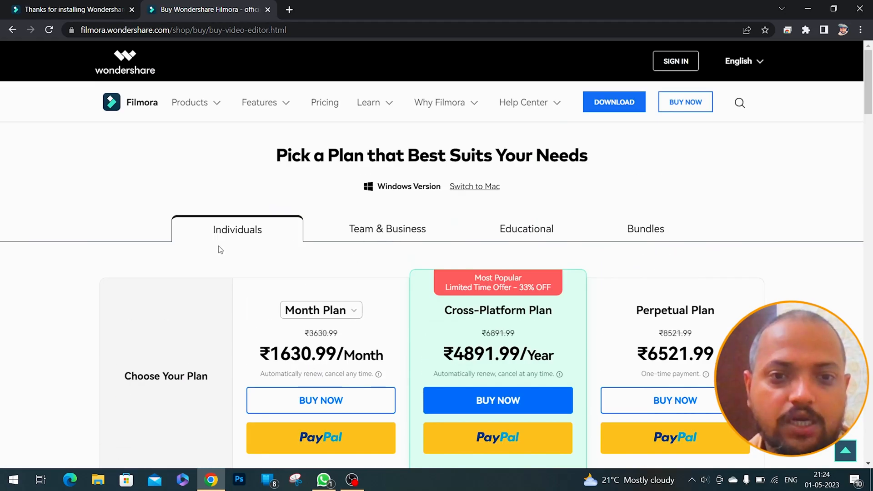
{"action": "scroll", "coordinate": [447, 293], "scroll_direction": "down", "scroll_amount": 2}
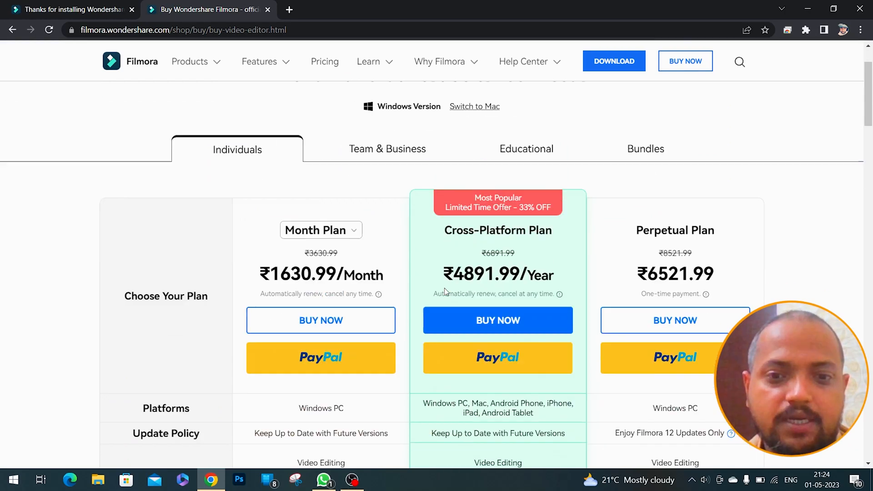
Step: Open the checkout for the Month Plan and review its order summary, total cost and email entry field
{"action": "left_click", "coordinate": [323, 295]}
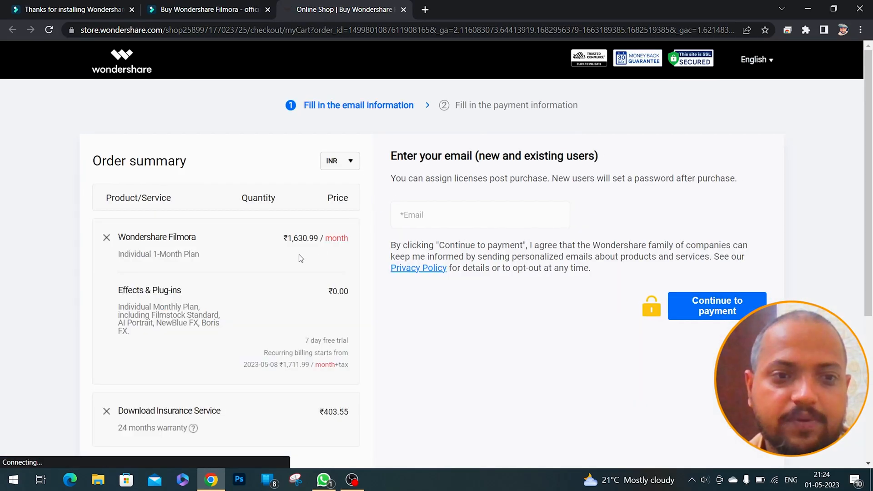
{"action": "scroll", "coordinate": [348, 253], "scroll_direction": "down", "scroll_amount": 5}
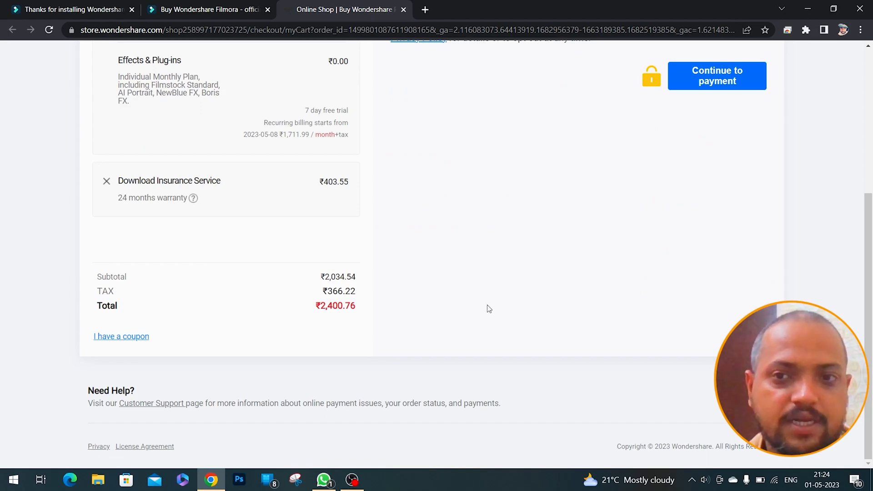
{"action": "scroll", "coordinate": [292, 220], "scroll_direction": "up", "scroll_amount": 5}
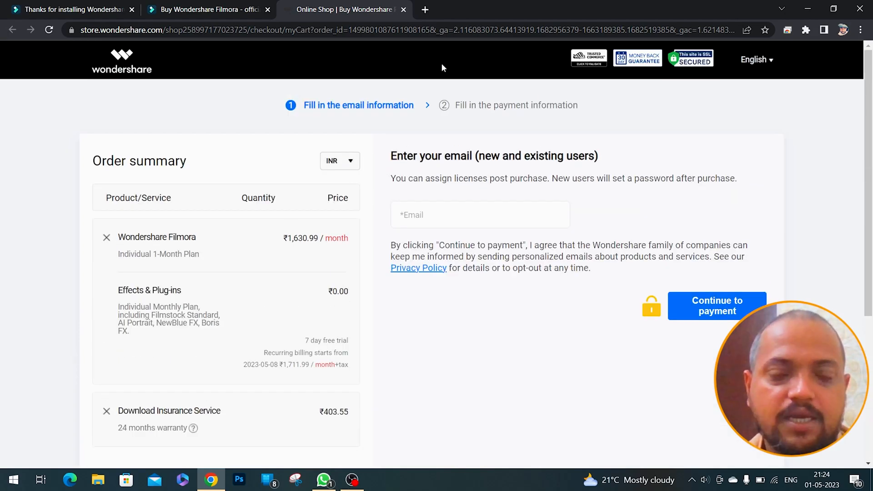
{"action": "left_click", "coordinate": [473, 204]}
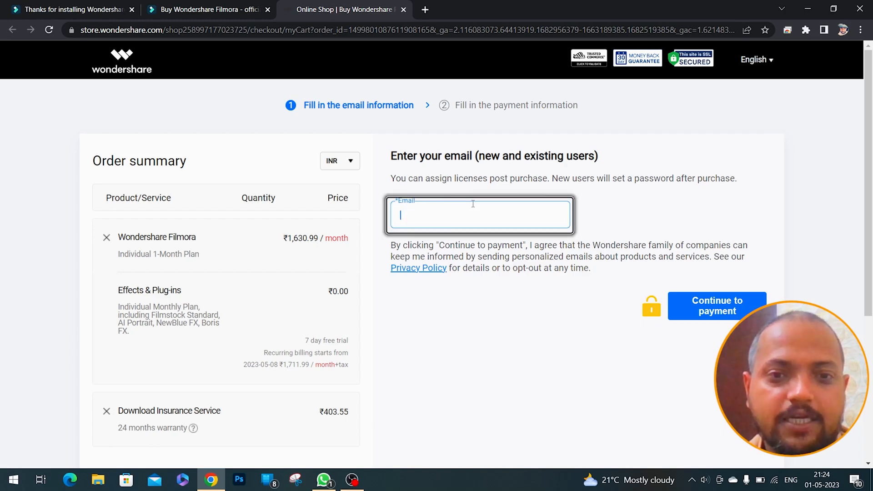
Step: Close the checkout and pricing pages and exit the browser
{"action": "left_click", "coordinate": [404, 9]}
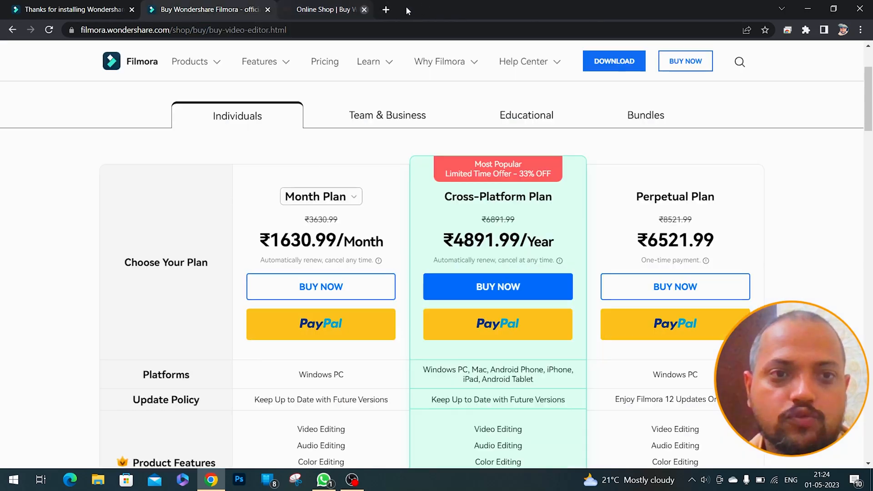
{"action": "left_click", "coordinate": [266, 10]}
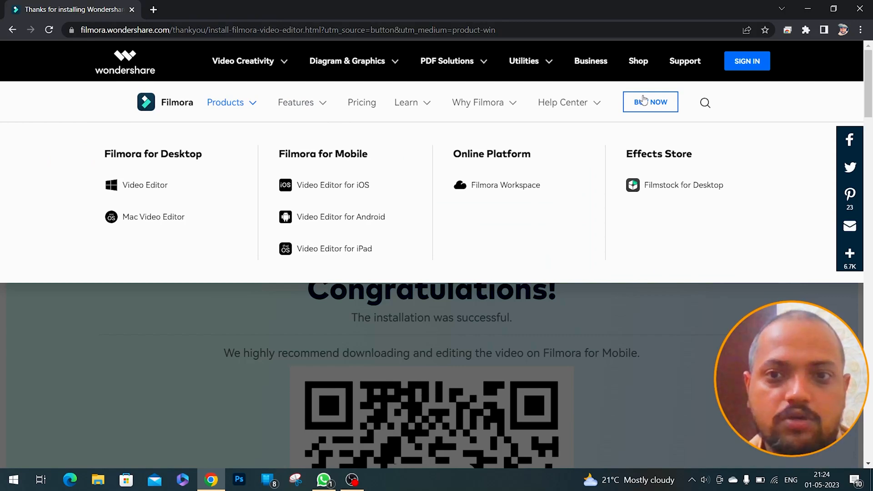
{"action": "left_click", "coordinate": [859, 9]}
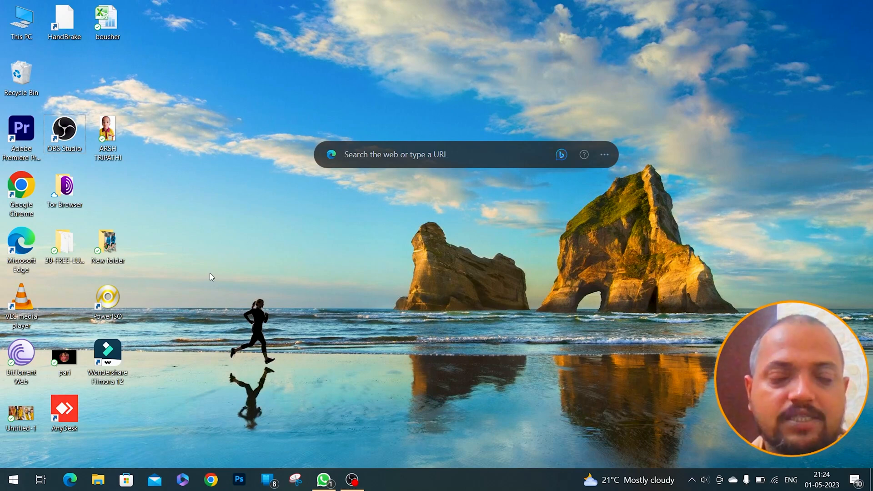
Step: Launch Wondershare Filmora 12 without restoring the automatic backup and delete the YATRA JUNCTION local project
{"action": "left_click", "coordinate": [121, 363]}
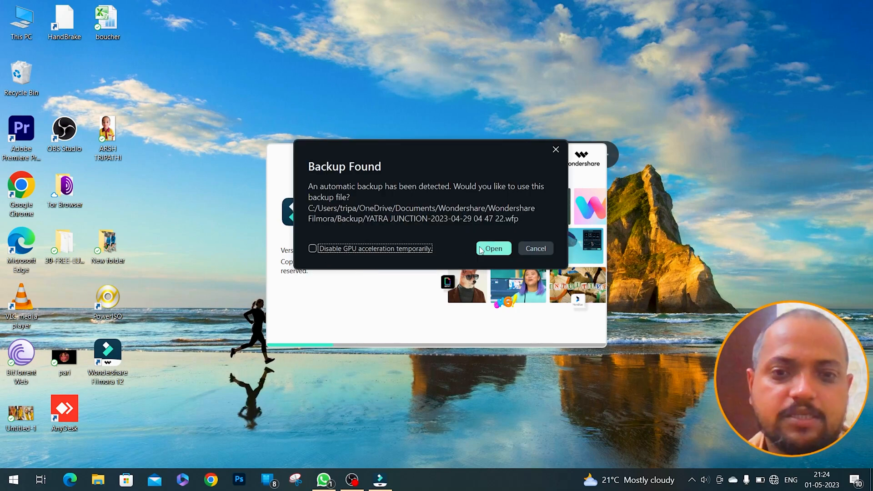
{"action": "left_click", "coordinate": [535, 251]}
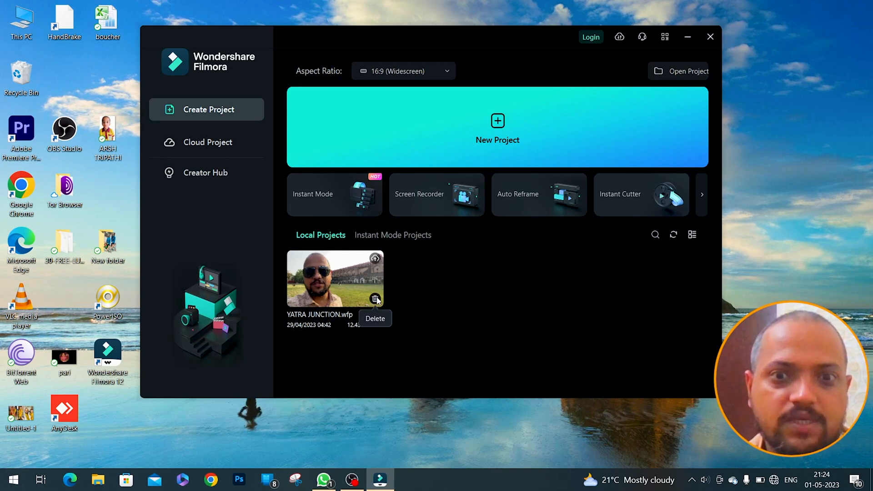
{"action": "left_click", "coordinate": [376, 299]}
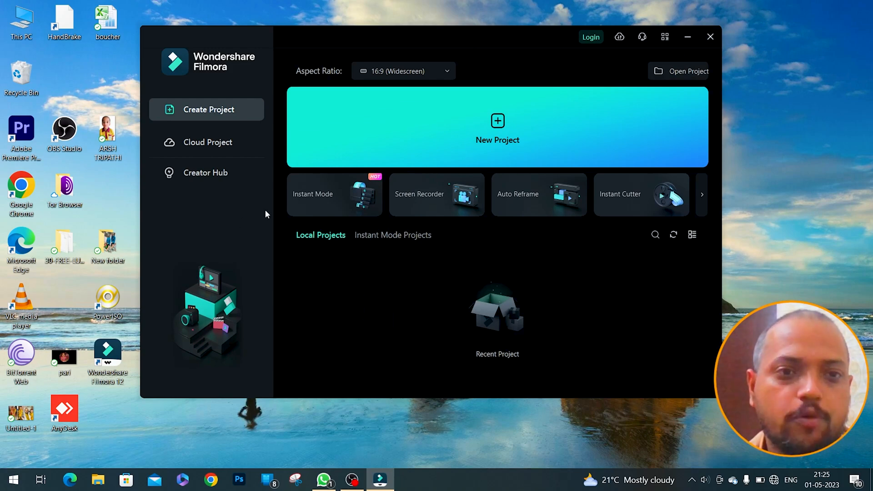
Step: View the Cloud Project page, return to project creation and start a new 16:9 (Widescreen) project
{"action": "left_click", "coordinate": [220, 145]}
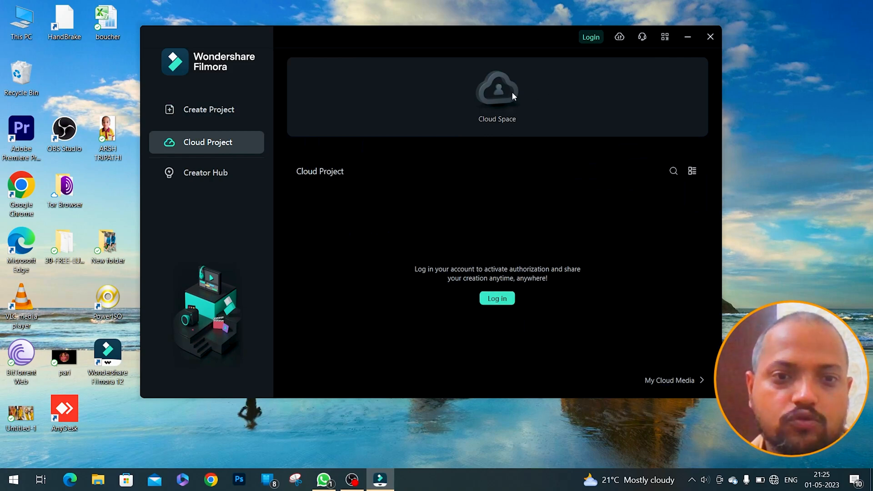
{"action": "left_click", "coordinate": [208, 111]}
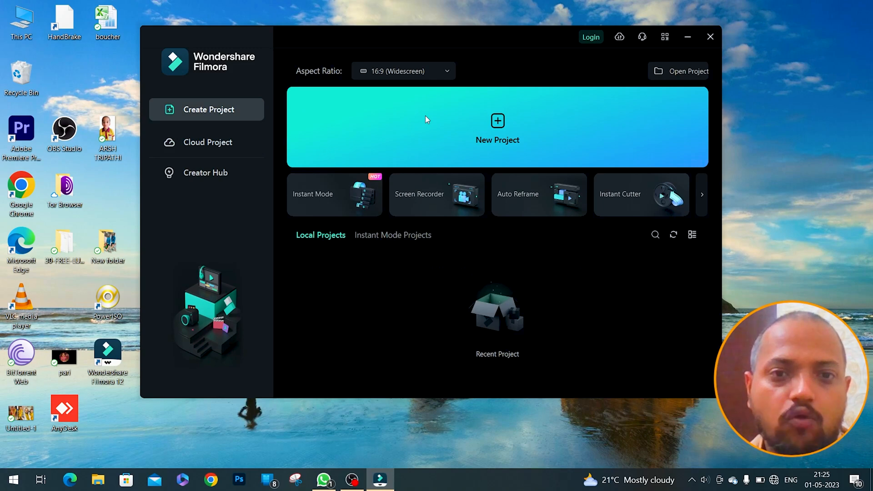
{"action": "left_click", "coordinate": [487, 134]}
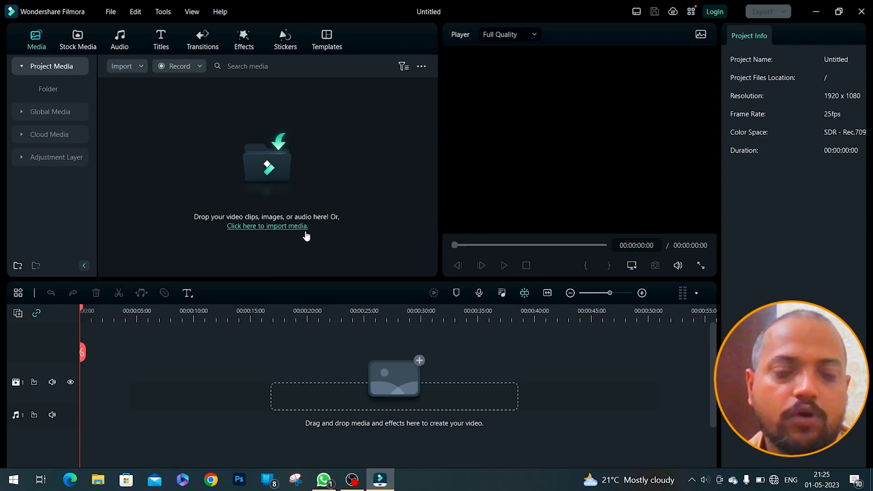
Step: Import the "digital board" video from New Volume (D:) into the project media, declining proxy file creation
{"action": "left_click", "coordinate": [281, 227]}
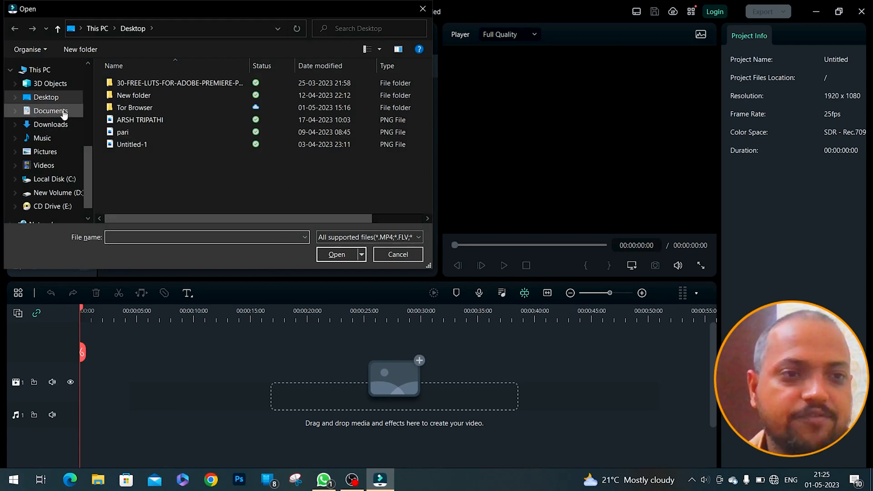
{"action": "left_click", "coordinate": [59, 193]}
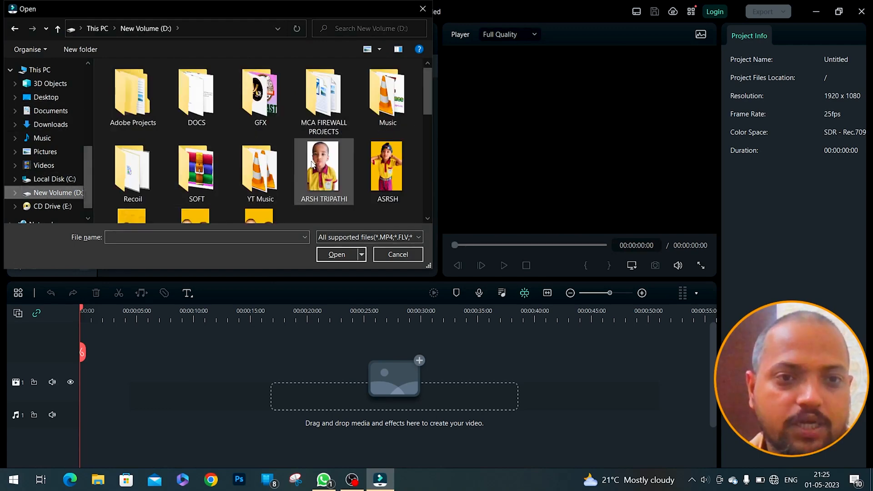
{"action": "scroll", "coordinate": [301, 158], "scroll_direction": "down", "scroll_amount": 10}
{"action": "scroll", "coordinate": [266, 151], "scroll_direction": "up", "scroll_amount": 3}
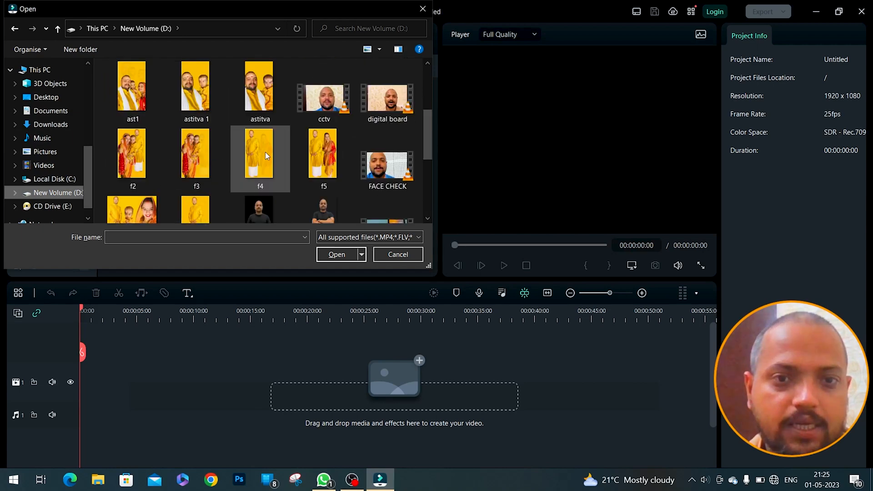
{"action": "scroll", "coordinate": [265, 152], "scroll_direction": "down", "scroll_amount": 3}
{"action": "scroll", "coordinate": [224, 160], "scroll_direction": "up", "scroll_amount": 3}
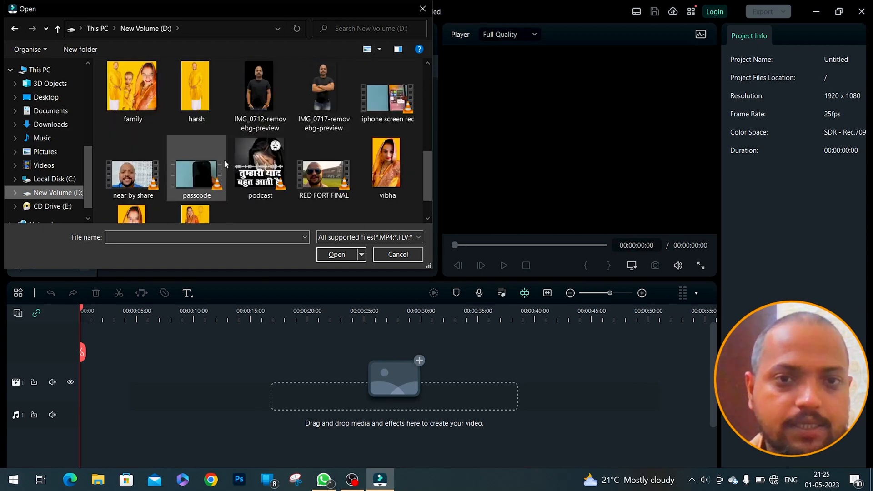
{"action": "scroll", "coordinate": [253, 159], "scroll_direction": "down", "scroll_amount": 2}
{"action": "scroll", "coordinate": [297, 157], "scroll_direction": "up", "scroll_amount": 8}
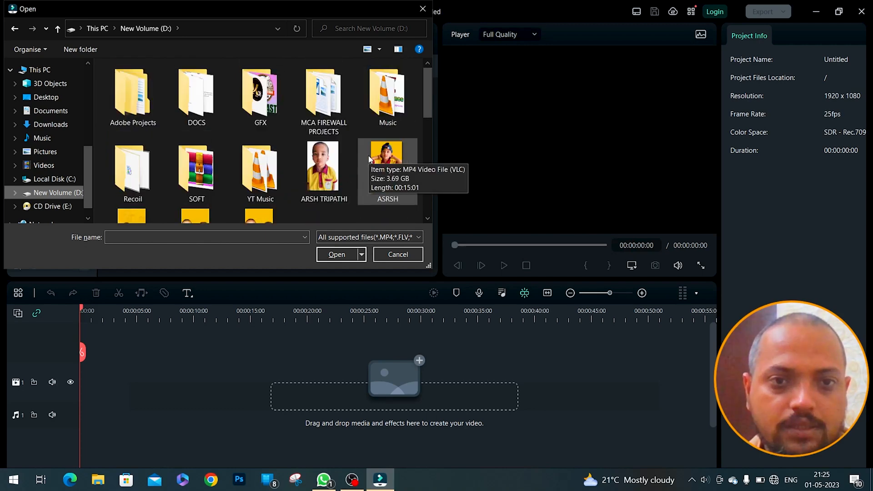
{"action": "scroll", "coordinate": [384, 182], "scroll_direction": "down", "scroll_amount": 1}
{"action": "left_click", "coordinate": [393, 197]}
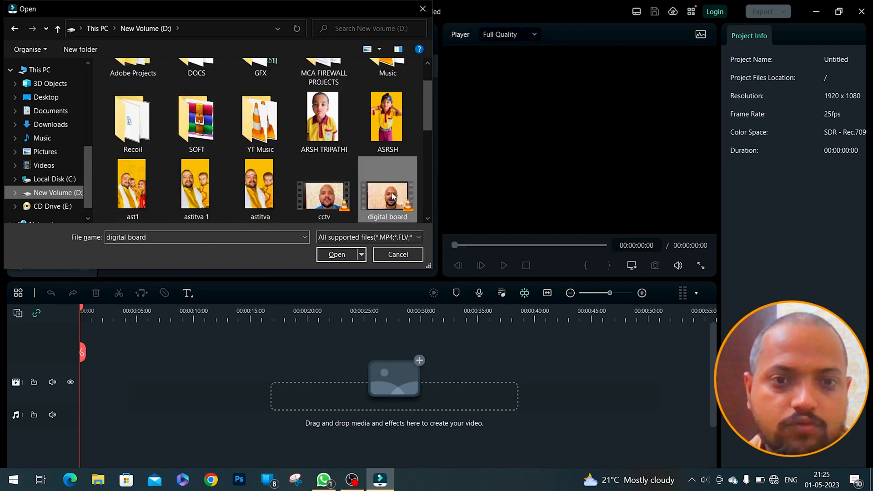
{"action": "left_click", "coordinate": [351, 254]}
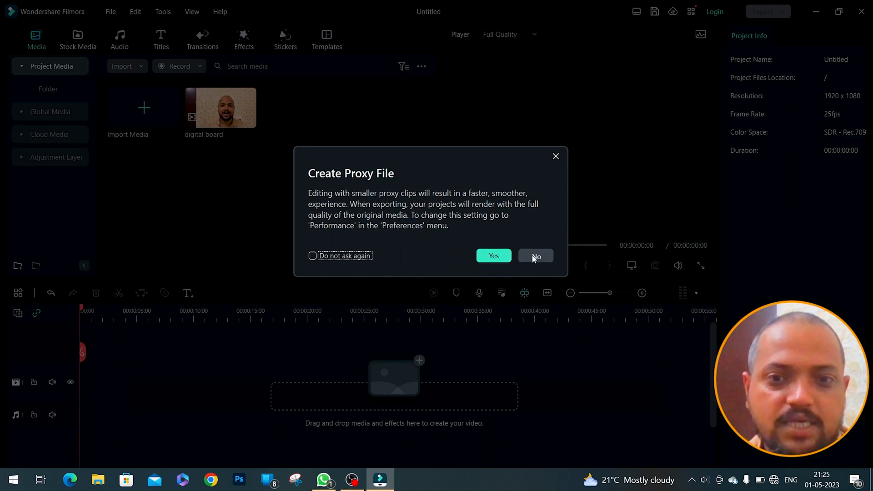
{"action": "left_click", "coordinate": [534, 256]}
Step: Place the "digital board" clip at the start of the timeline, keeping the project settings of 1920 x 1080 25fps
{"action": "left_click_drag", "start_coordinate": [208, 107], "coordinate": [288, 369]}
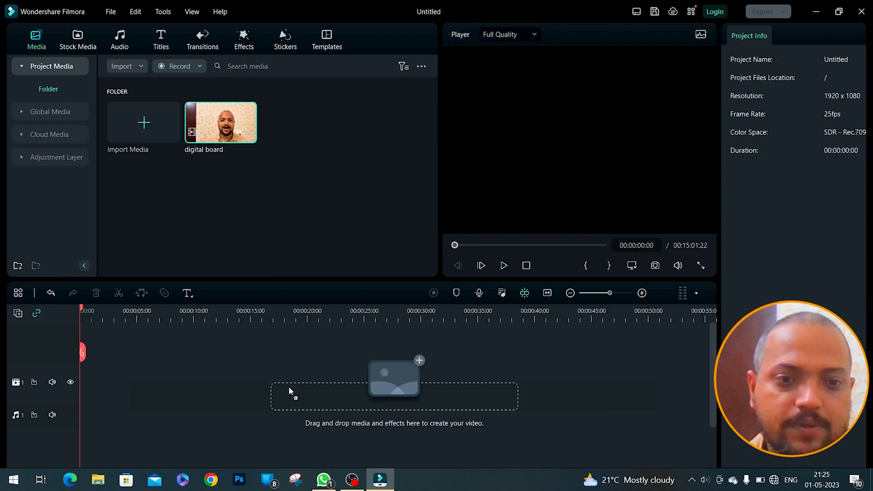
{"action": "left_click_drag", "start_coordinate": [195, 391], "coordinate": [366, 391]}
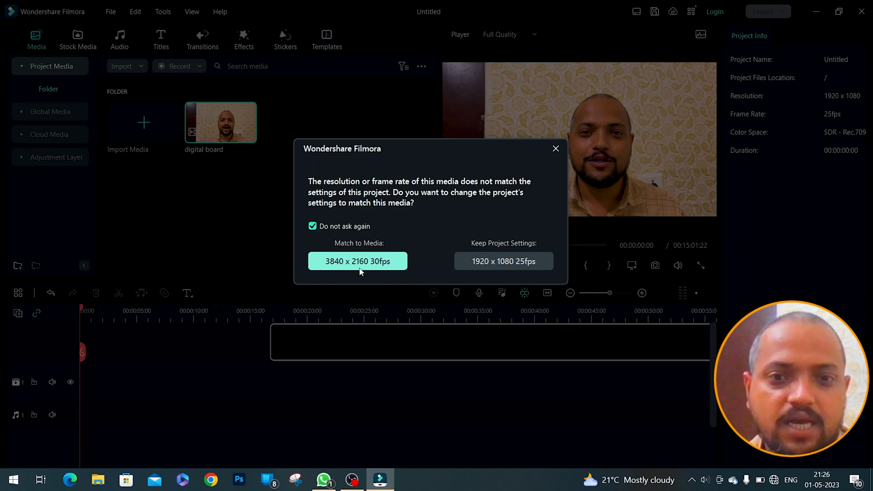
{"action": "left_click", "coordinate": [499, 263]}
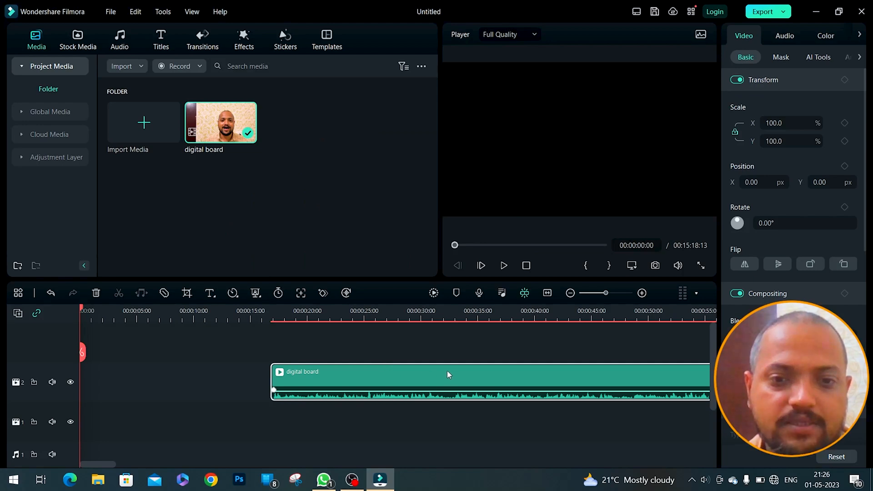
{"action": "left_click_drag", "start_coordinate": [469, 377], "coordinate": [273, 383]}
Step: Detach the audio from the "digital board" video clip onto its own audio track
{"action": "left_click", "coordinate": [601, 293]}
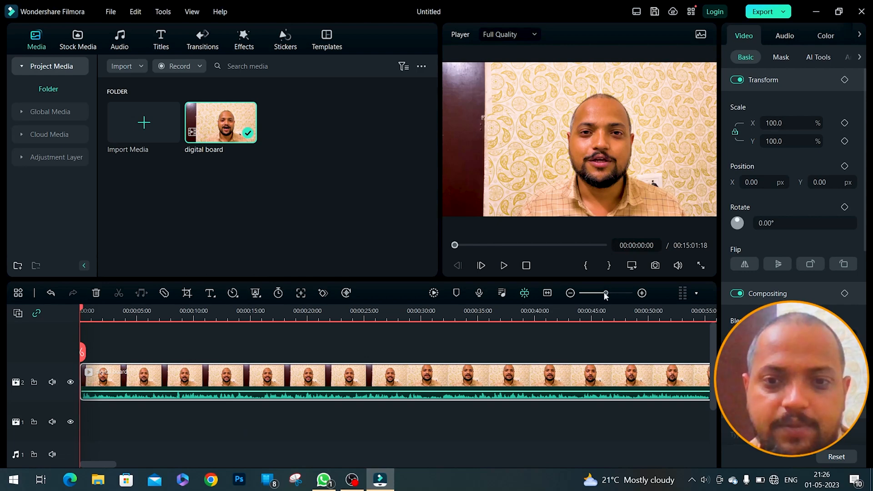
{"action": "mouse_move", "coordinate": [601, 296]}
{"action": "left_mouse_down"}
{"action": "mouse_move", "coordinate": [575, 295]}
{"action": "mouse_move", "coordinate": [596, 298]}
{"action": "mouse_move", "coordinate": [586, 296]}
{"action": "left_mouse_up"}
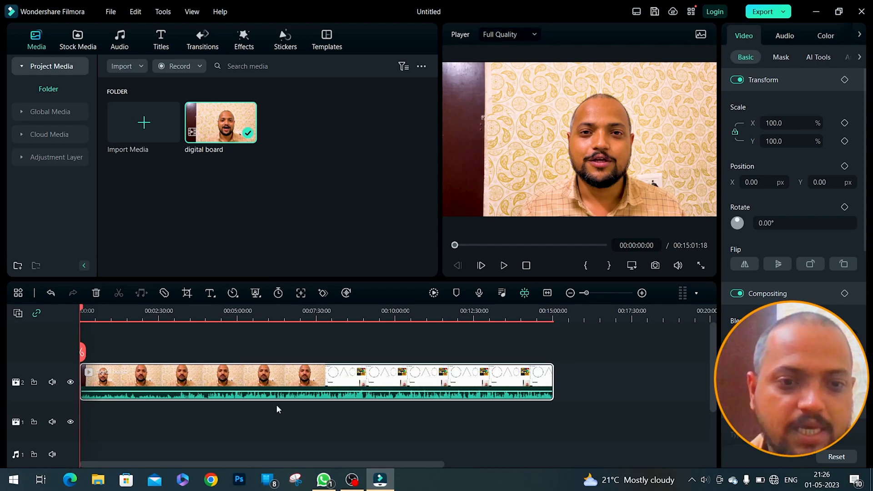
{"action": "right_click", "coordinate": [241, 381]}
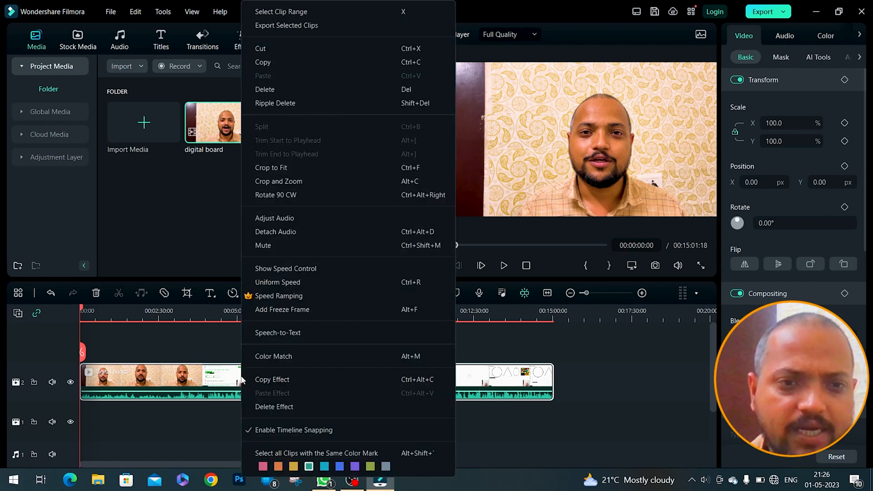
{"action": "left_click", "coordinate": [279, 232]}
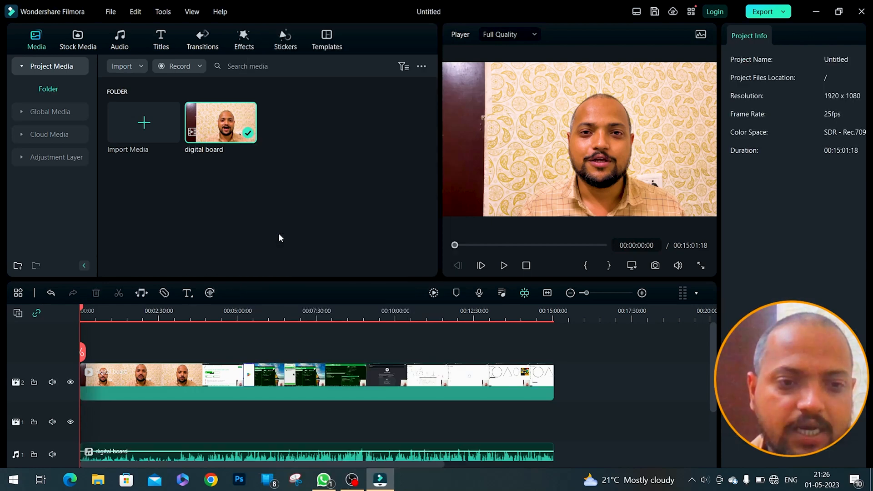
{"action": "scroll", "coordinate": [225, 405], "scroll_direction": "down", "scroll_amount": 2}
{"action": "scroll", "coordinate": [195, 413], "scroll_direction": "up", "scroll_amount": 1}
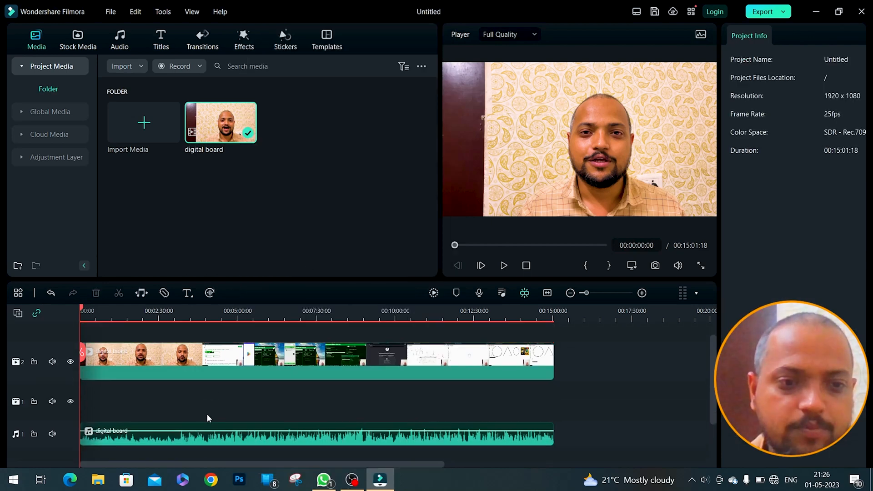
Step: Move the video clip from video track 2 down to video track 1, keeping it at the start
{"action": "left_click", "coordinate": [168, 448]}
{"action": "left_click", "coordinate": [169, 359]}
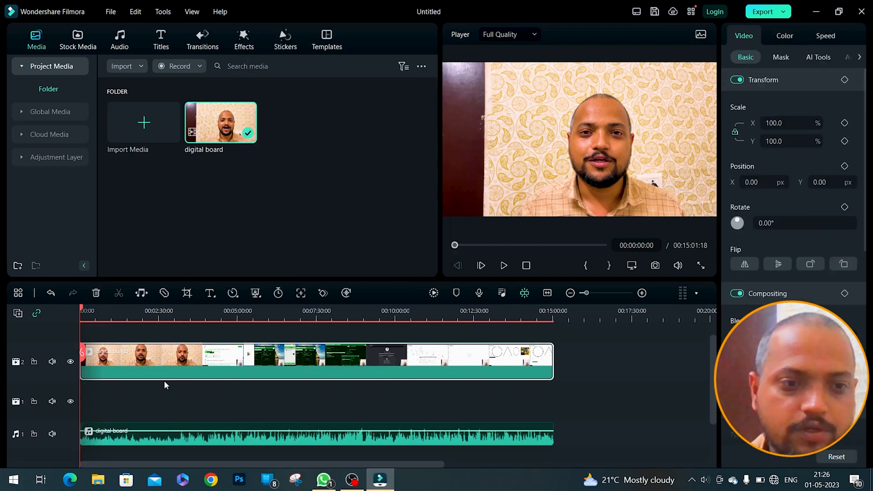
{"action": "left_click_drag", "start_coordinate": [159, 359], "coordinate": [162, 393]}
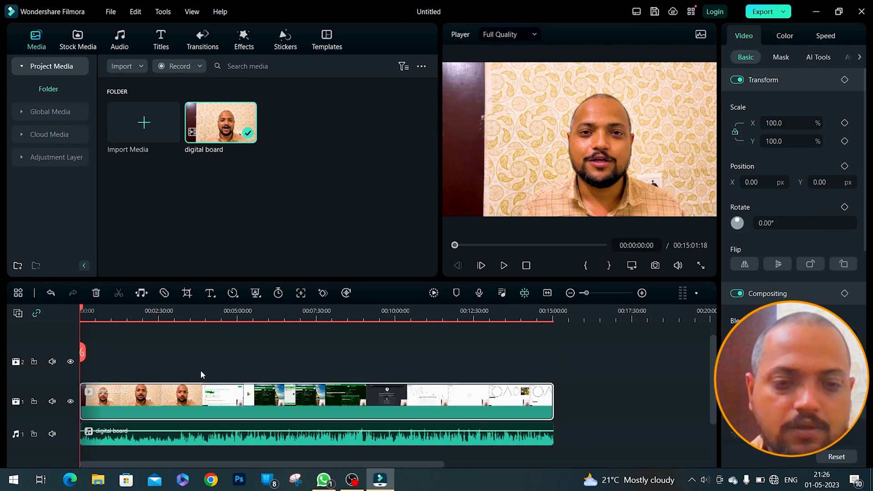
{"action": "scroll", "coordinate": [181, 352], "scroll_direction": "down", "scroll_amount": 2}
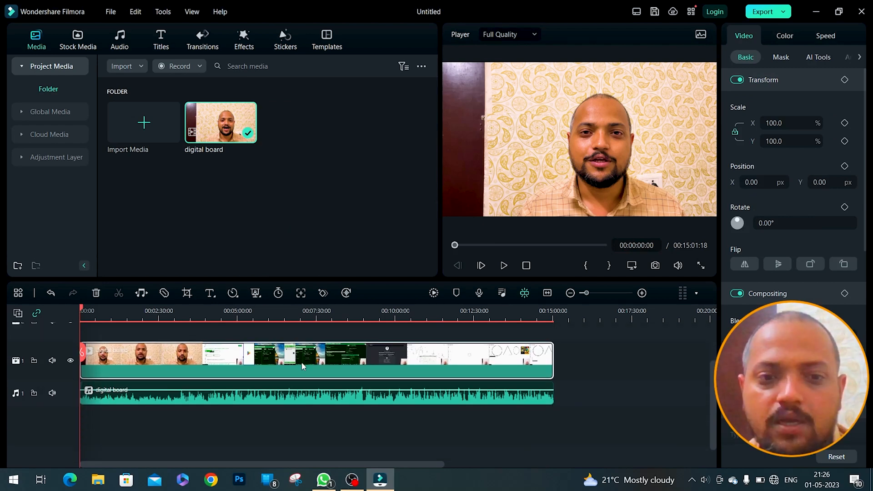
Step: Scrub through the middle of the clip to preview different moments, ending at 00:09:05:24
{"action": "left_click_drag", "start_coordinate": [242, 316], "coordinate": [373, 370]}
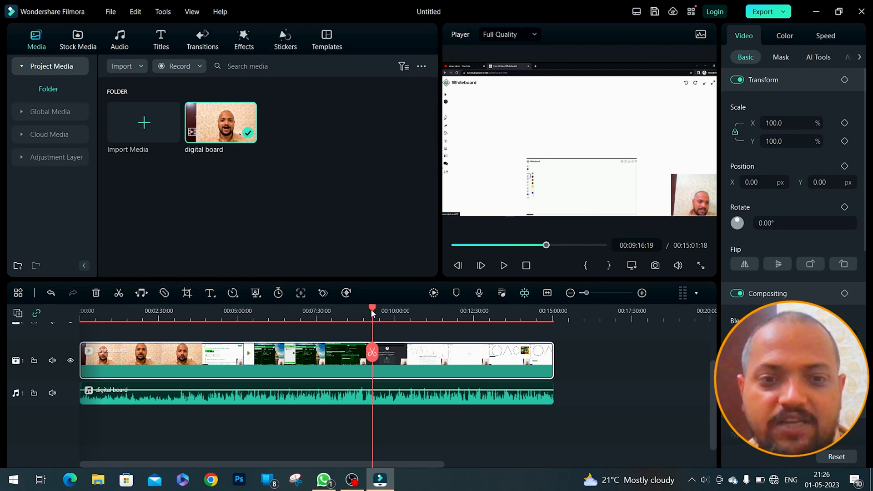
{"action": "left_click_drag", "start_coordinate": [372, 308], "coordinate": [285, 321]}
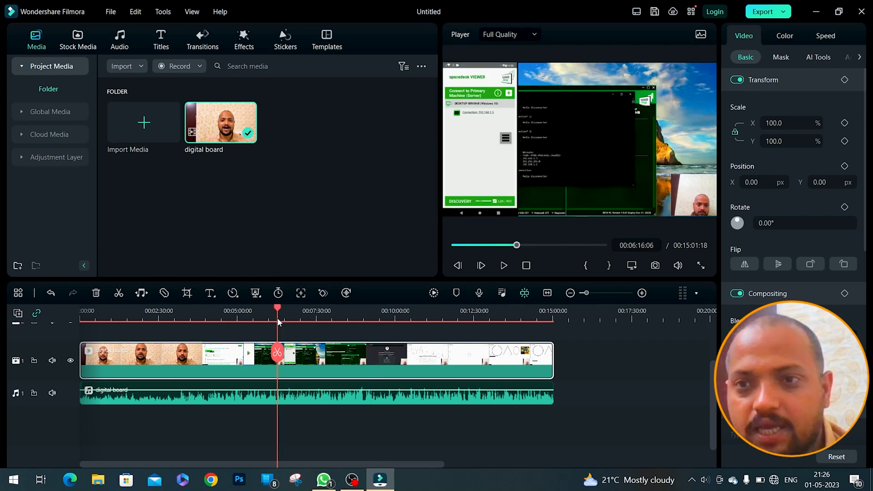
{"action": "left_click", "coordinate": [367, 321]}
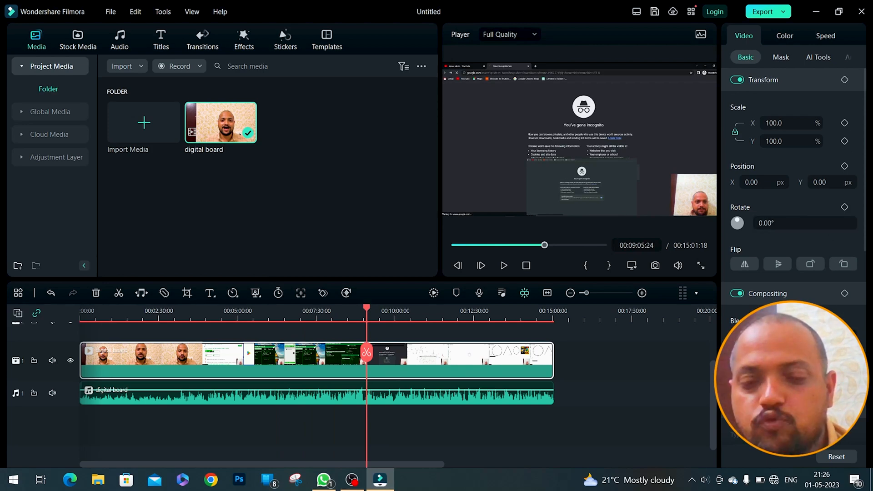
Step: Look over the clip's basic video properties and switch its Transform settings off and back on
{"action": "scroll", "coordinate": [793, 227], "scroll_direction": "down", "scroll_amount": 2}
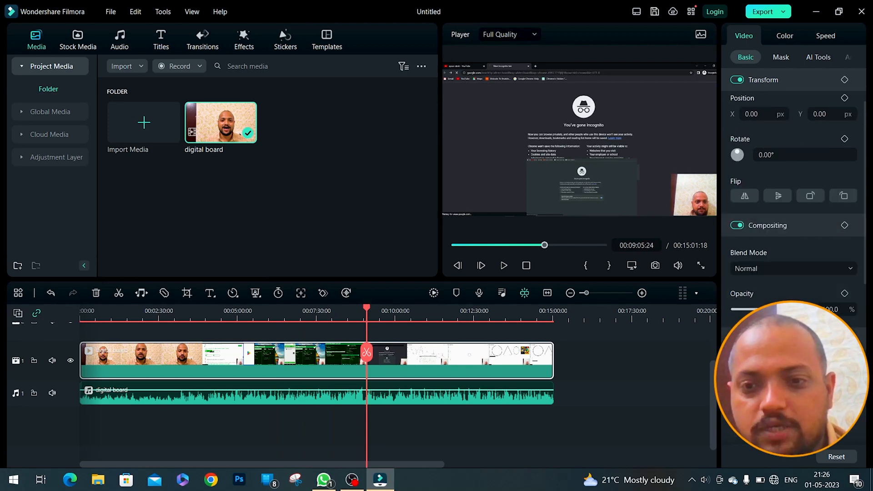
{"action": "scroll", "coordinate": [794, 227], "scroll_direction": "up", "scroll_amount": 2}
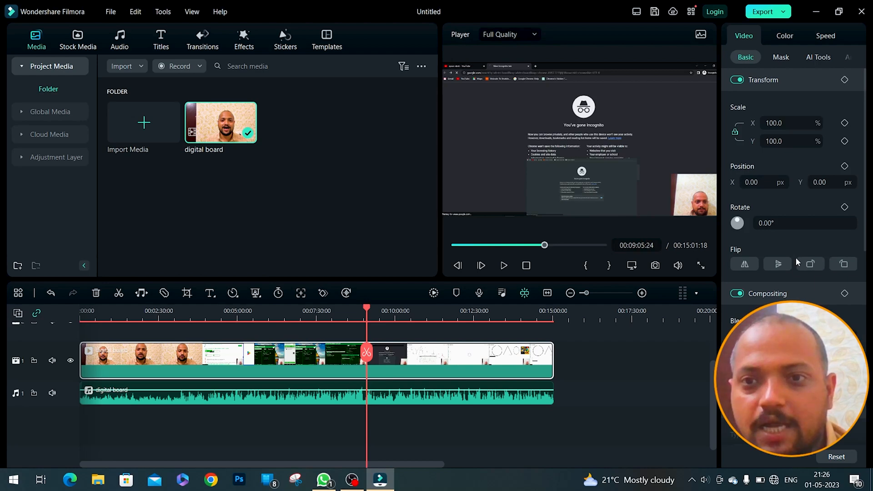
{"action": "left_click", "coordinate": [737, 80]}
{"action": "left_click", "coordinate": [737, 80]}
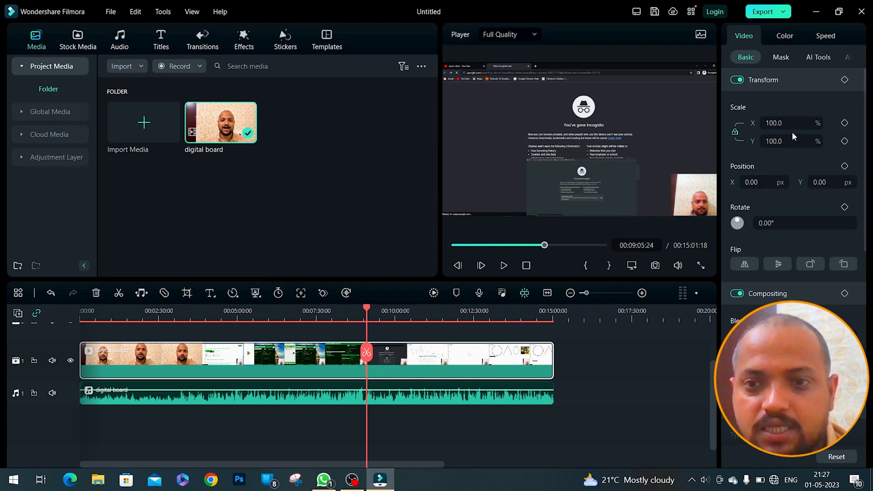
Step: Try shifting the clip's X and Y position with the playhead at 00:11:53:13, and reset the position
{"action": "mouse_move", "coordinate": [751, 182]}
{"action": "left_mouse_down"}
{"action": "mouse_move", "coordinate": [869, 182]}
{"action": "mouse_move", "coordinate": [760, 182]}
{"action": "left_mouse_up"}
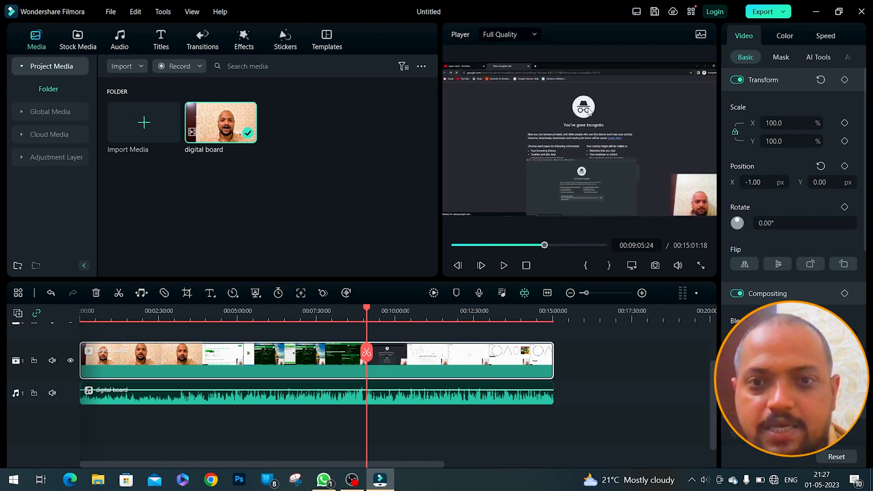
{"action": "left_click_drag", "start_coordinate": [364, 307], "coordinate": [455, 320]}
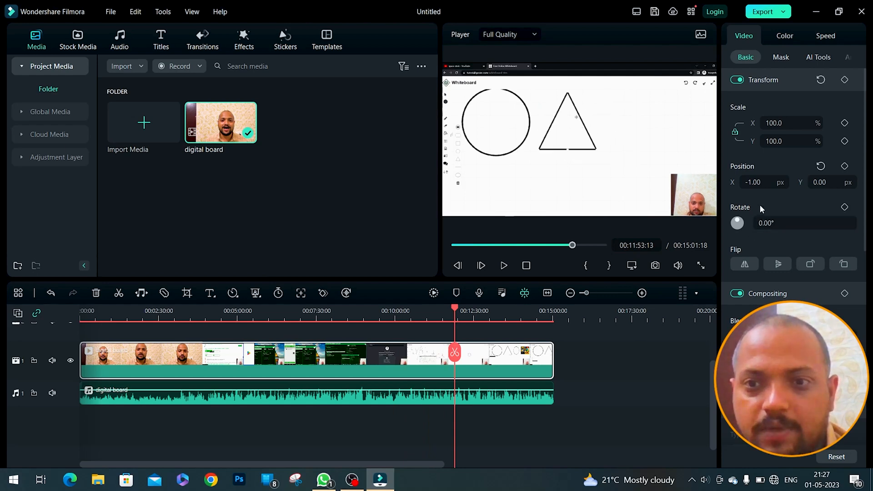
{"action": "mouse_move", "coordinate": [753, 182]}
{"action": "left_mouse_down"}
{"action": "mouse_move", "coordinate": [769, 182]}
{"action": "mouse_move", "coordinate": [751, 181]}
{"action": "left_mouse_up"}
{"action": "mouse_move", "coordinate": [819, 183]}
{"action": "left_mouse_down"}
{"action": "mouse_move", "coordinate": [836, 182]}
{"action": "mouse_move", "coordinate": [812, 183]}
{"action": "left_mouse_up"}
{"action": "left_click", "coordinate": [821, 166]}
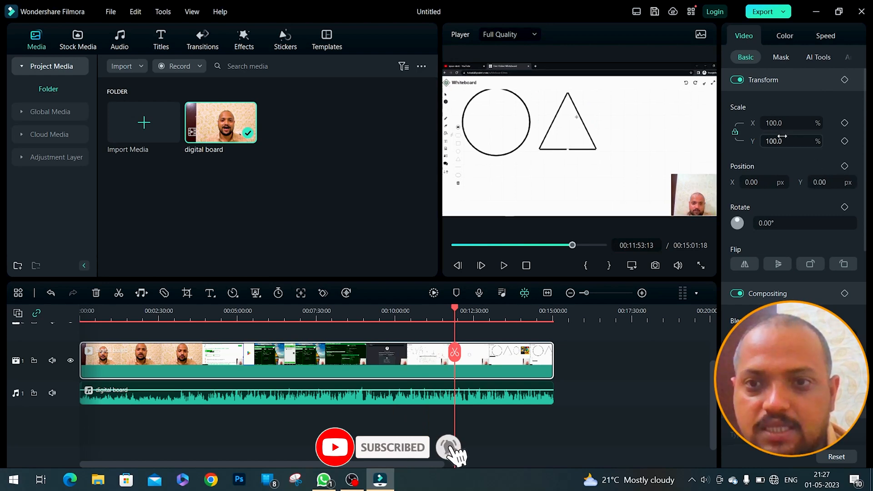
Step: Try changing the clip's scale and rotation, resetting each to its default
{"action": "left_click_drag", "start_coordinate": [774, 130], "coordinate": [812, 129]}
{"action": "left_click", "coordinate": [844, 106]}
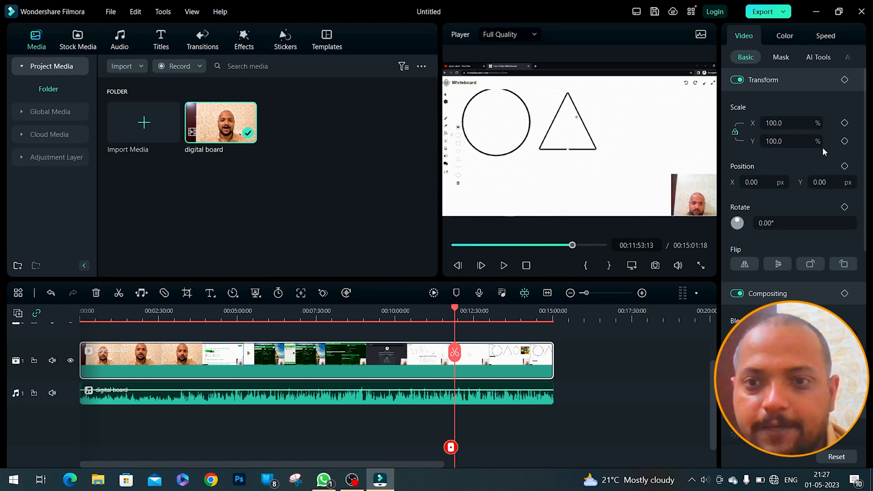
{"action": "left_click_drag", "start_coordinate": [762, 222], "coordinate": [800, 222]}
{"action": "left_click", "coordinate": [821, 207]}
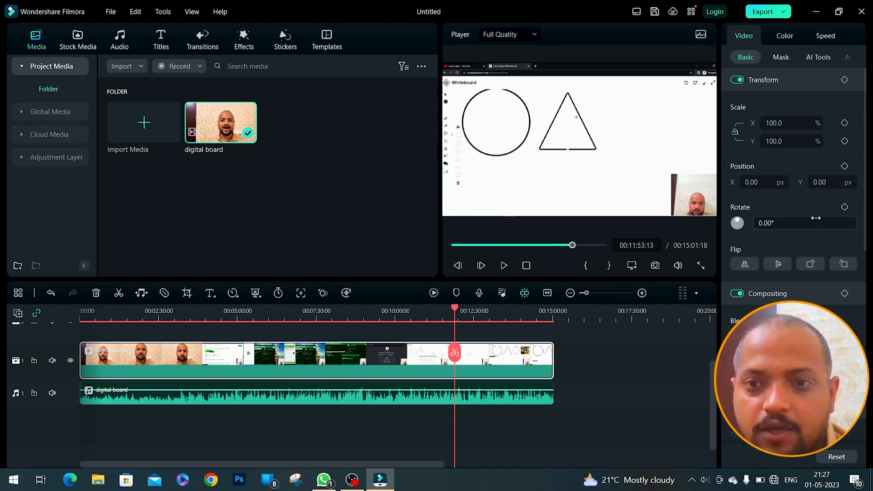
Step: Flip the clip horizontally, toggling the flip off and on to compare and leaving it applied
{"action": "left_click", "coordinate": [745, 266]}
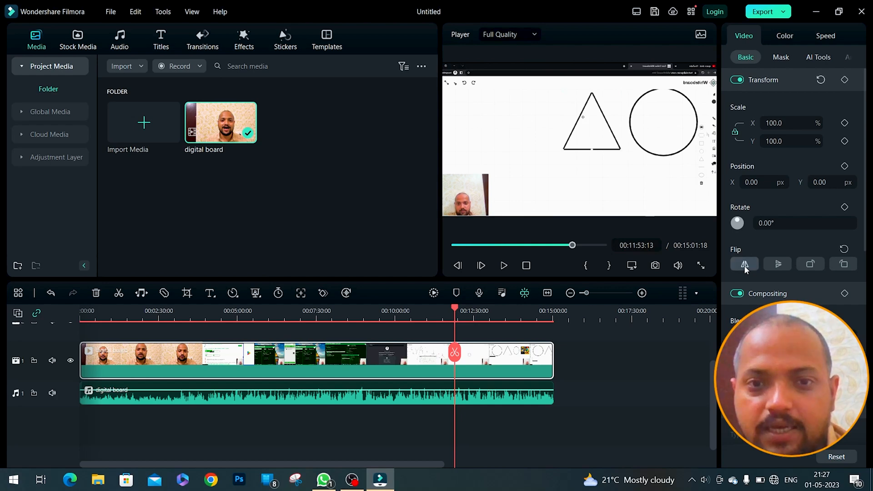
{"action": "left_click", "coordinate": [745, 265]}
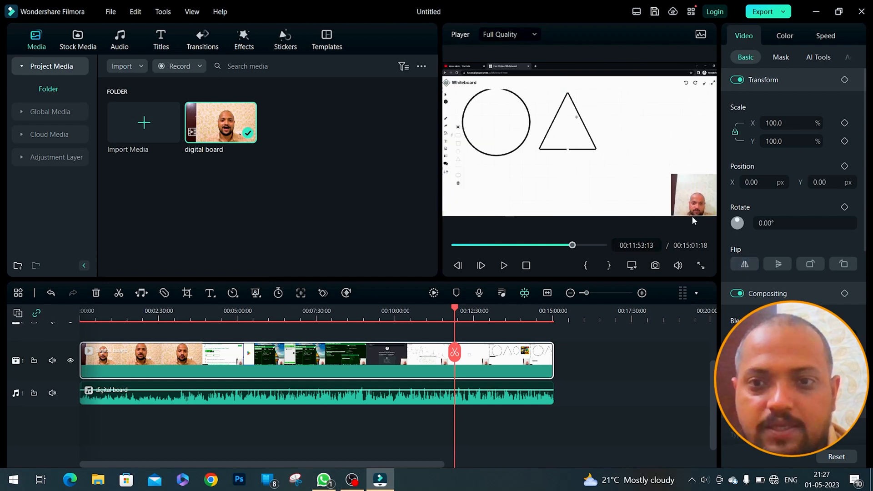
{"action": "left_click", "coordinate": [744, 265]}
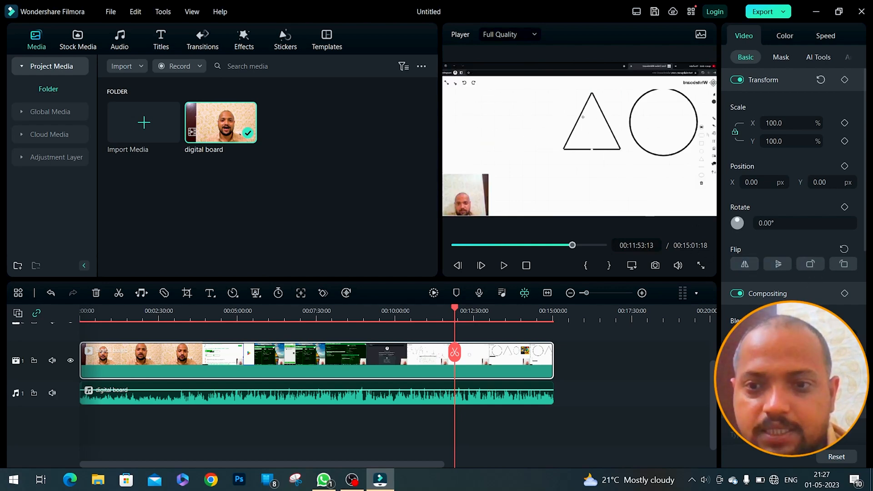
Step: Set the clip's blend mode to Color Burn and try the opacity adjustment, leaving it at 100%
{"action": "scroll", "coordinate": [781, 287], "scroll_direction": "down", "scroll_amount": 2}
{"action": "scroll", "coordinate": [780, 287], "scroll_direction": "down", "scroll_amount": 2}
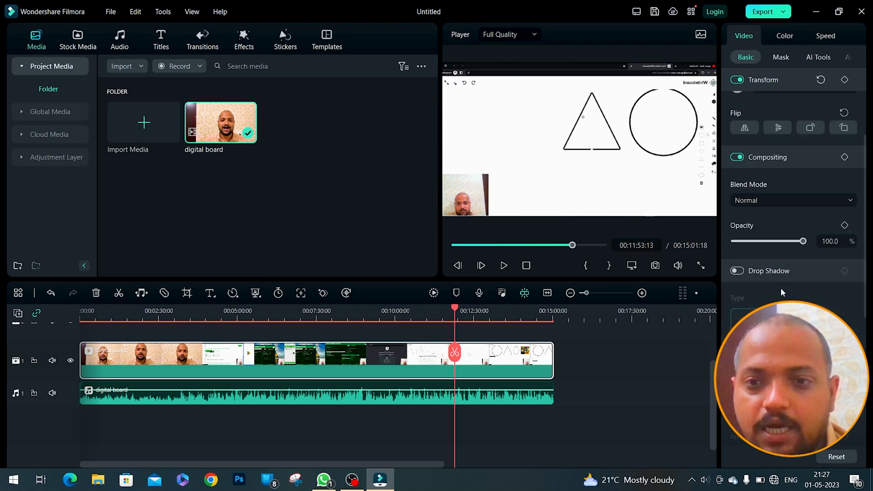
{"action": "scroll", "coordinate": [793, 223], "scroll_direction": "up", "scroll_amount": 1}
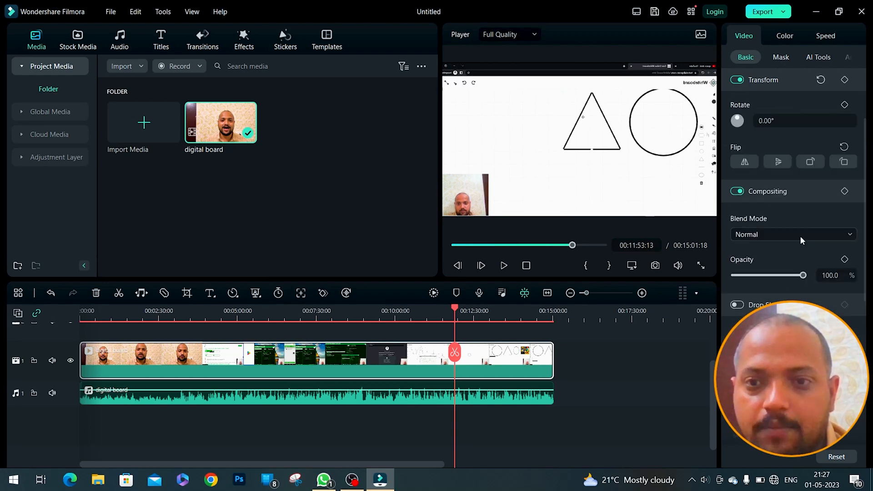
{"action": "left_click", "coordinate": [800, 237]}
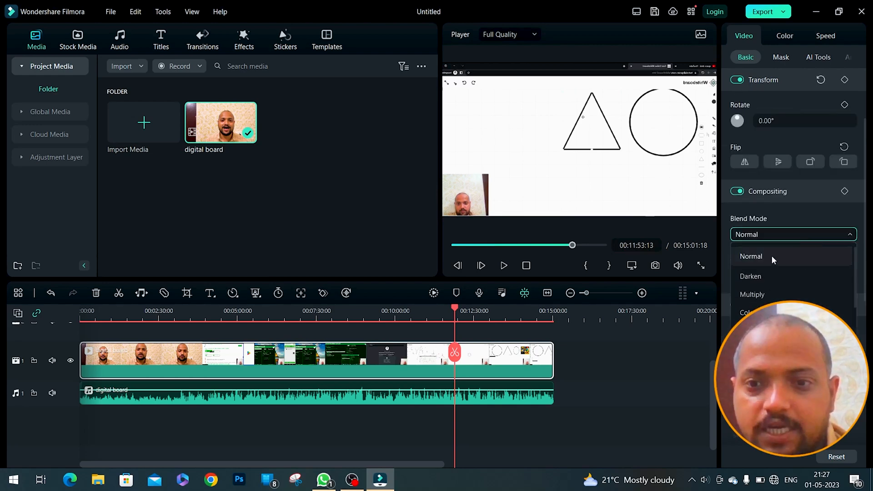
{"action": "left_click", "coordinate": [755, 313]}
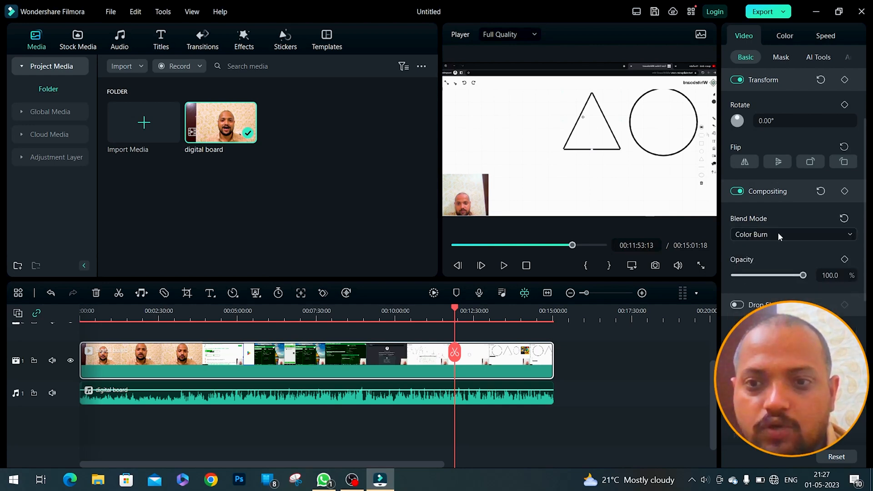
{"action": "mouse_move", "coordinate": [802, 275]}
{"action": "left_mouse_down"}
{"action": "mouse_move", "coordinate": [728, 281]}
{"action": "mouse_move", "coordinate": [806, 276]}
{"action": "left_mouse_up"}
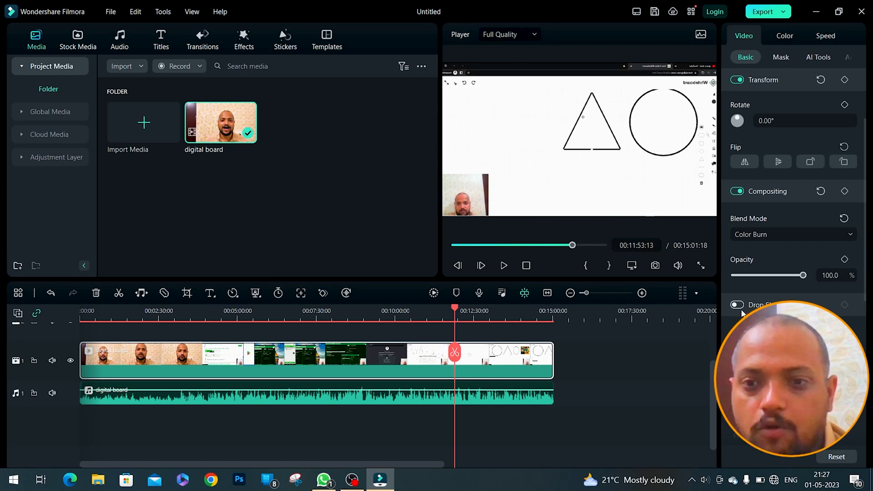
Step: Give the clip an orange drop shadow, trying the Soft and Tiled types, and preview the clip at 00:14:15:04
{"action": "scroll", "coordinate": [794, 255], "scroll_direction": "down", "scroll_amount": 3}
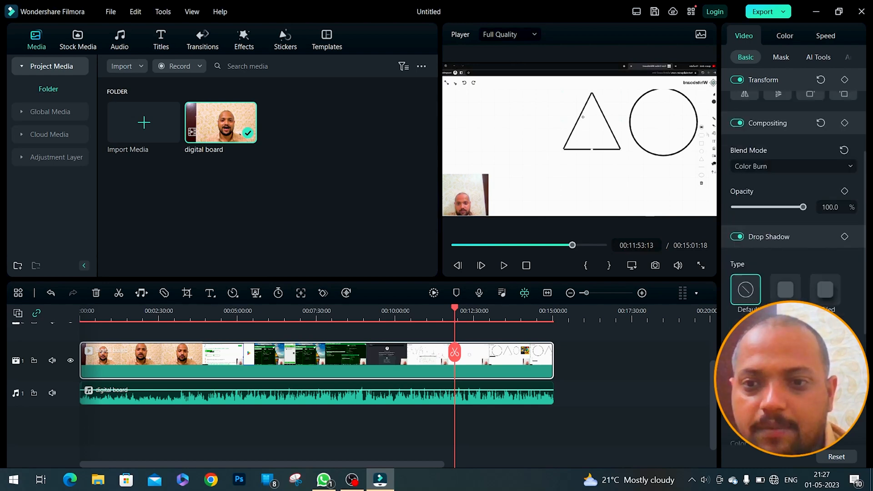
{"action": "left_click", "coordinate": [786, 290]}
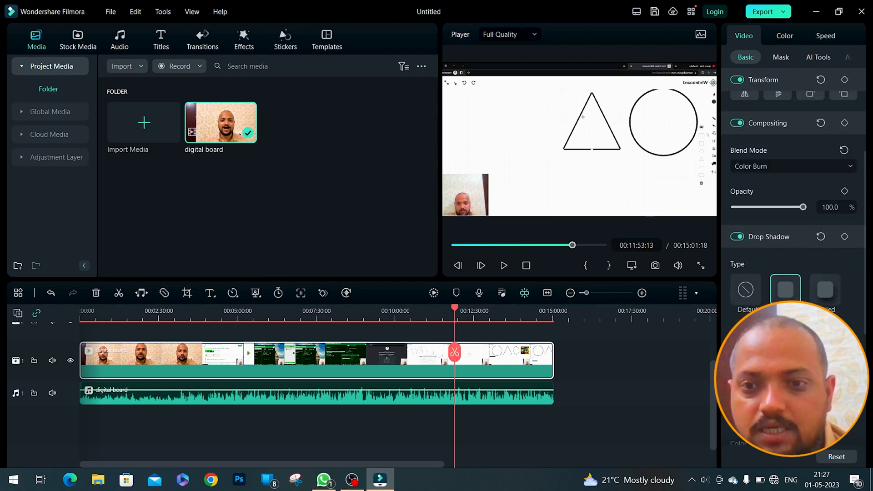
{"action": "left_click", "coordinate": [823, 291]}
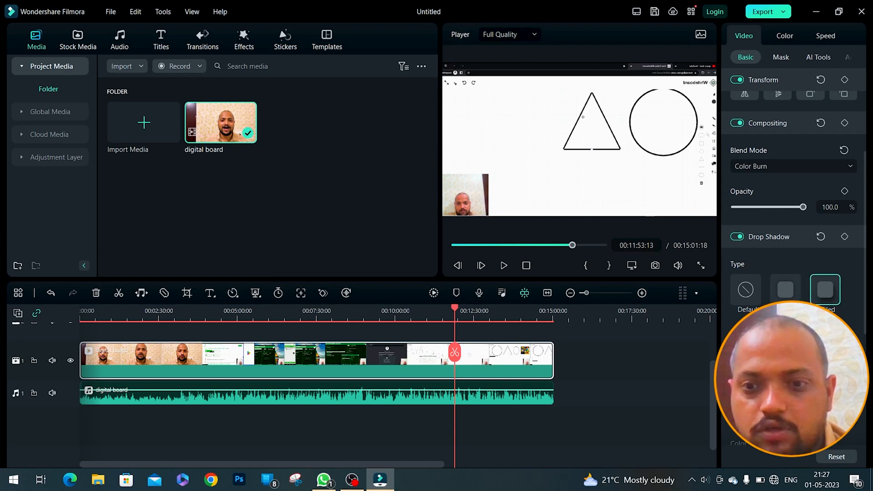
{"action": "scroll", "coordinate": [821, 295], "scroll_direction": "down", "scroll_amount": 3}
{"action": "scroll", "coordinate": [793, 202], "scroll_direction": "down", "scroll_amount": 1}
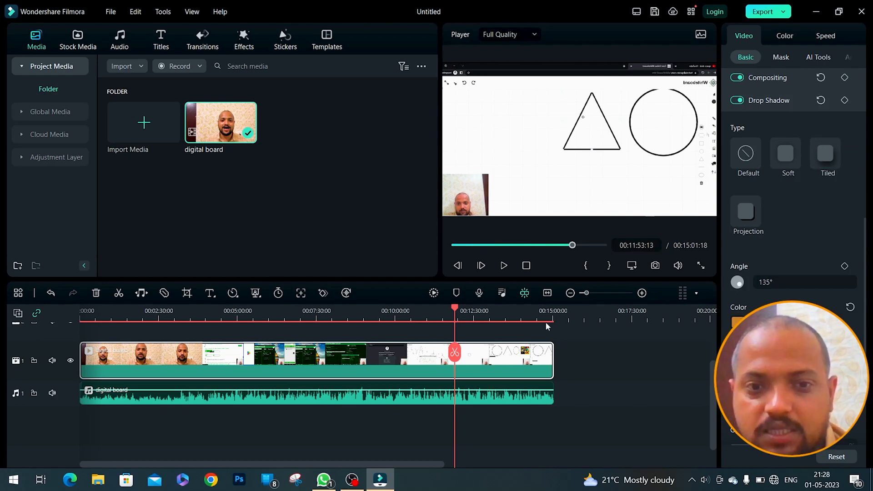
{"action": "left_click_drag", "start_coordinate": [455, 308], "coordinate": [529, 309]}
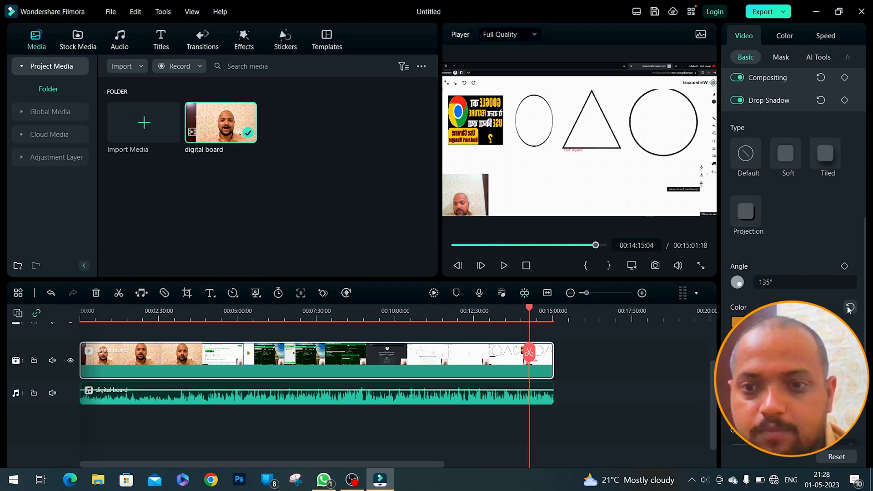
Step: Try a Circle mask on the clip, moving it over the Chrome thumbnail in the preview
{"action": "scroll", "coordinate": [793, 182], "scroll_direction": "down", "scroll_amount": 1}
{"action": "scroll", "coordinate": [793, 182], "scroll_direction": "down", "scroll_amount": 2}
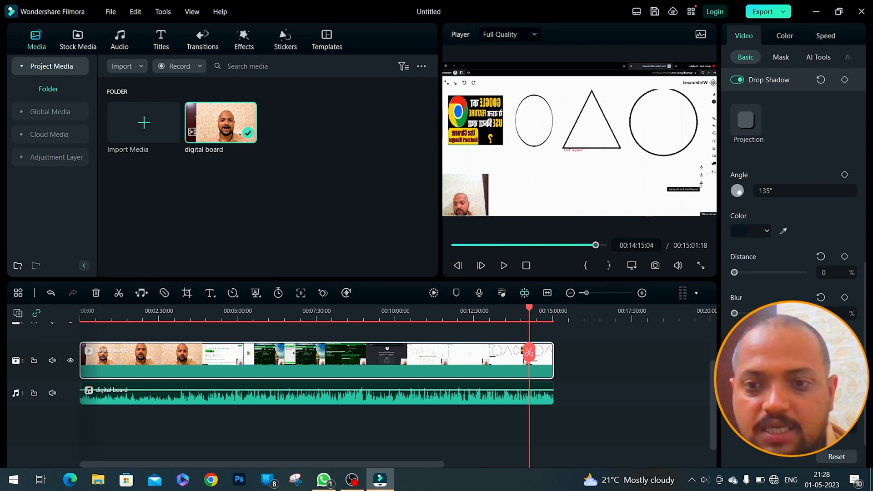
{"action": "scroll", "coordinate": [799, 246], "scroll_direction": "up", "scroll_amount": 10}
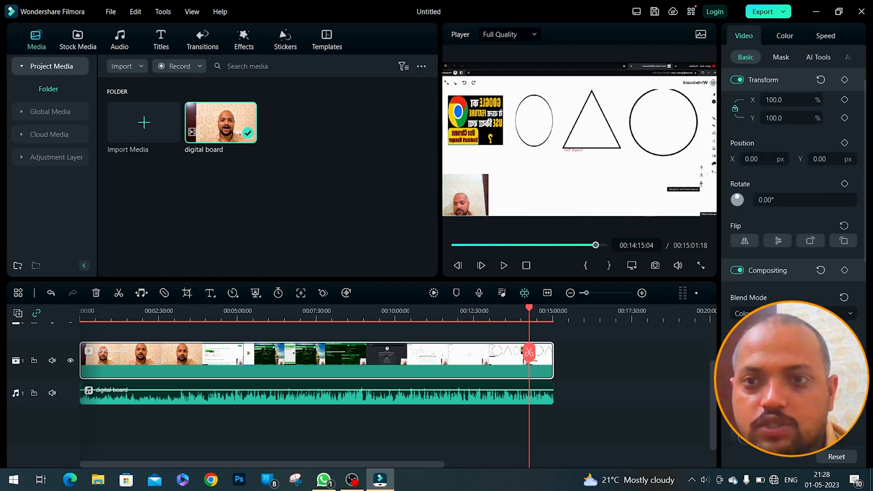
{"action": "left_click", "coordinate": [781, 57]}
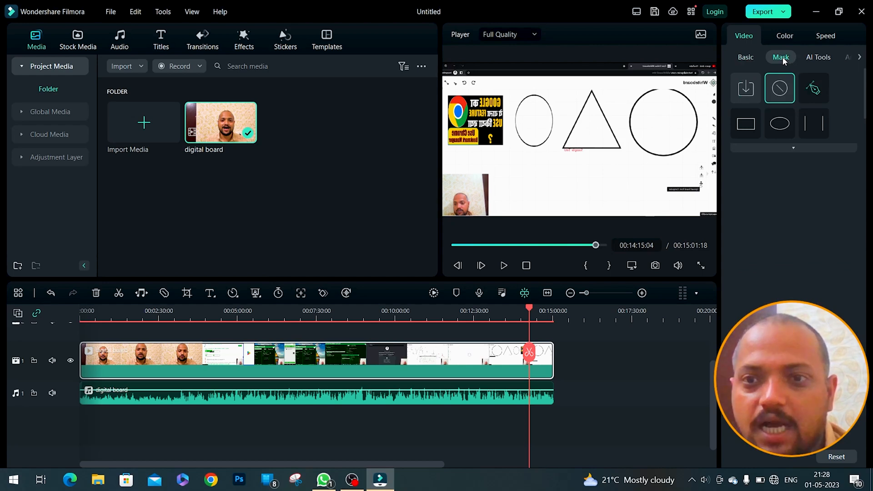
{"action": "left_click", "coordinate": [780, 125]}
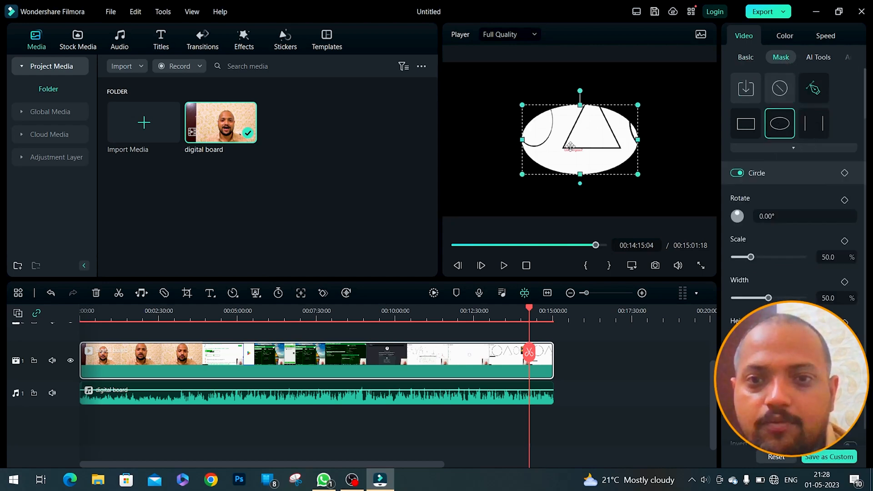
{"action": "left_click_drag", "start_coordinate": [582, 147], "coordinate": [495, 124]}
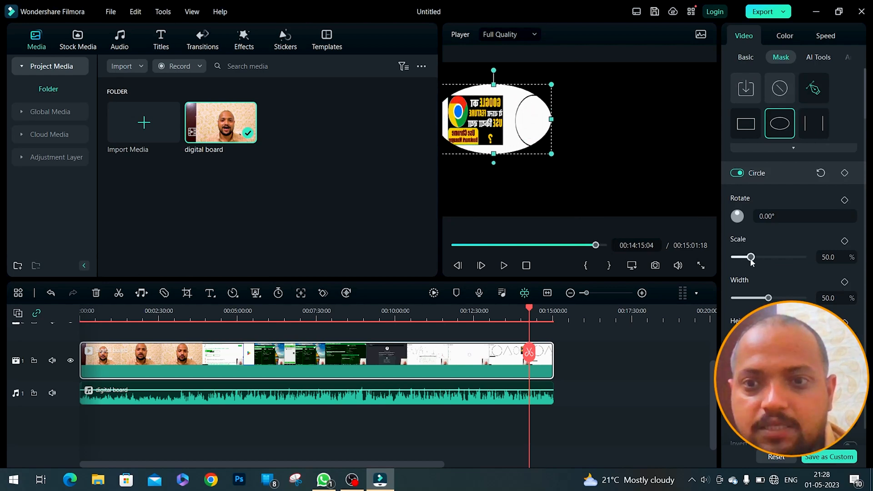
Step: Try the circle mask at 40.5% scale and 46.3% width, with a larger height and a soft blurred edge
{"action": "mouse_move", "coordinate": [752, 257]}
{"action": "left_mouse_down"}
{"action": "mouse_move", "coordinate": [765, 258]}
{"action": "mouse_move", "coordinate": [750, 260]}
{"action": "left_mouse_up"}
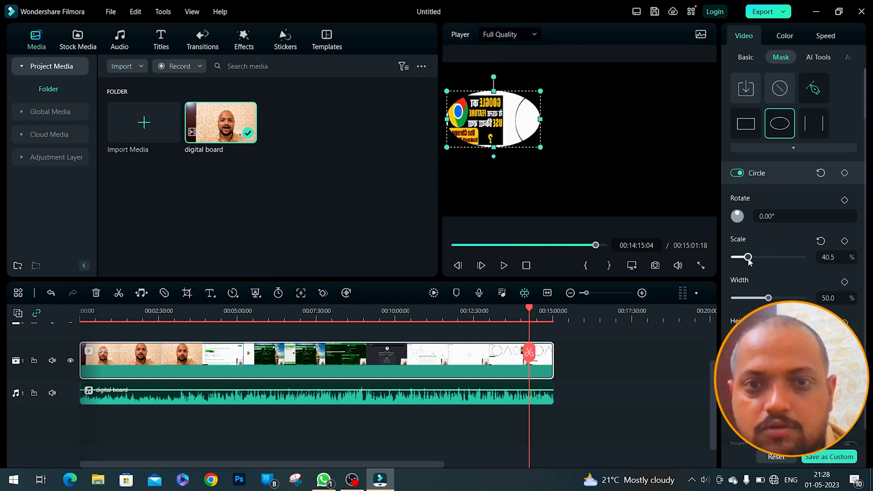
{"action": "left_click_drag", "start_coordinate": [769, 299], "coordinate": [766, 299]}
{"action": "mouse_move", "coordinate": [769, 339]}
{"action": "left_mouse_down"}
{"action": "mouse_move", "coordinate": [787, 339]}
{"action": "mouse_move", "coordinate": [778, 339]}
{"action": "left_mouse_up"}
{"action": "scroll", "coordinate": [794, 198], "scroll_direction": "down", "scroll_amount": 1}
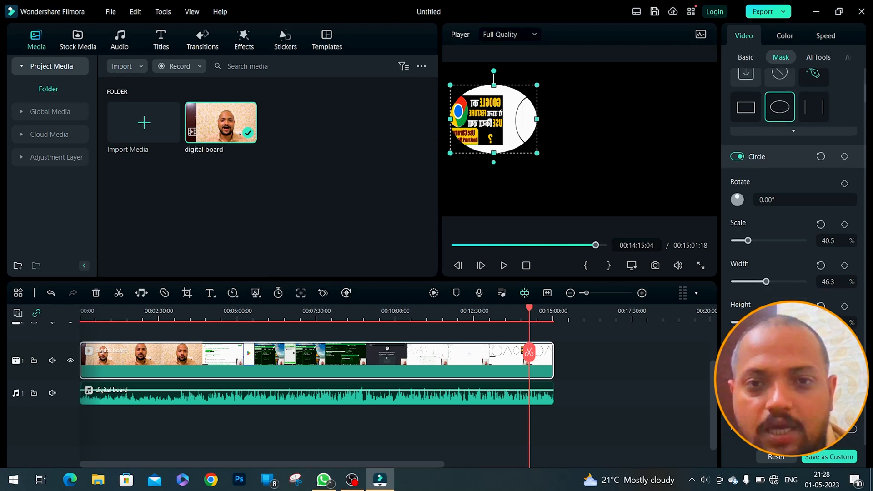
{"action": "mouse_move", "coordinate": [732, 405]}
{"action": "left_mouse_down"}
{"action": "mouse_move", "coordinate": [754, 404]}
{"action": "mouse_move", "coordinate": [736, 404]}
{"action": "left_mouse_up"}
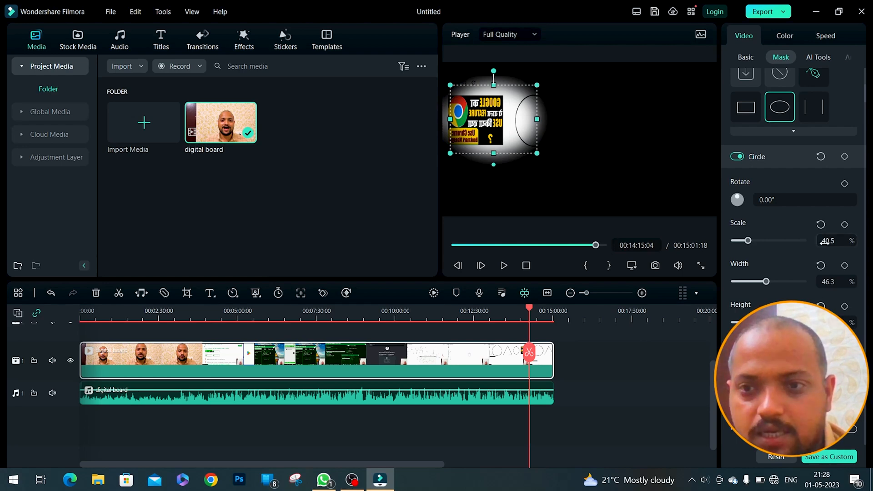
Step: Reset the circle mask's scale, width, height, blur and position to their defaults
{"action": "left_click", "coordinate": [821, 224]}
{"action": "left_click", "coordinate": [821, 265]}
{"action": "left_click", "coordinate": [821, 306]}
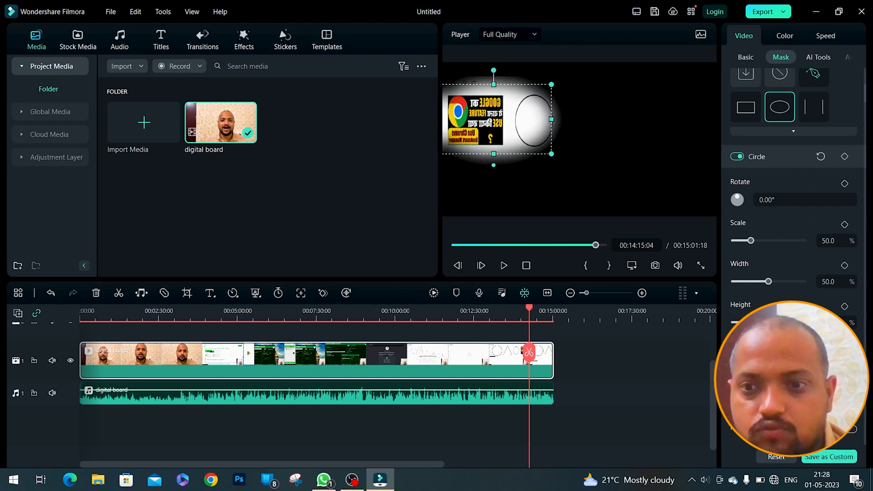
{"action": "left_click", "coordinate": [821, 347]}
{"action": "left_click", "coordinate": [821, 388]}
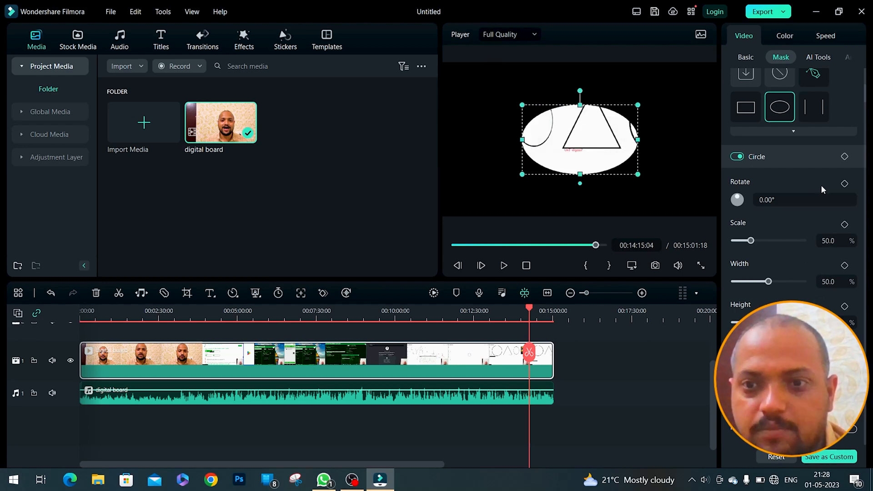
Step: Open the custom mask import and cancel it, and set the clip's mask to none
{"action": "scroll", "coordinate": [801, 159], "scroll_direction": "up", "scroll_amount": 1}
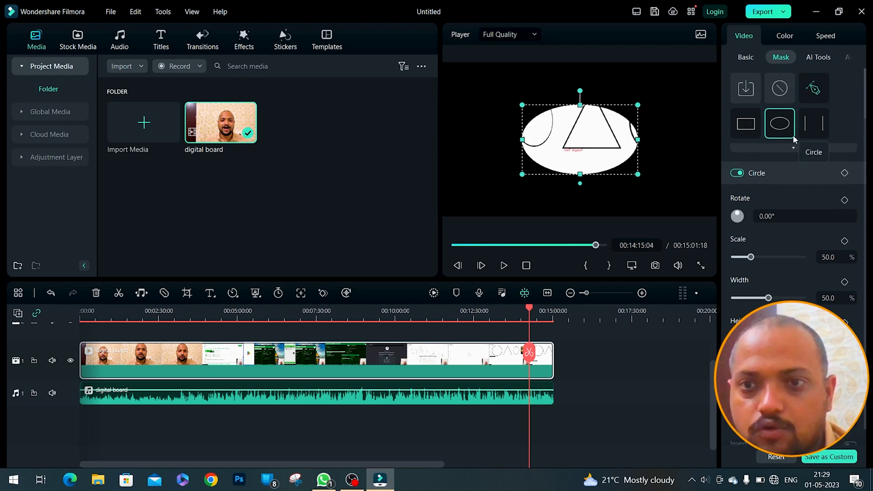
{"action": "left_click", "coordinate": [746, 89]}
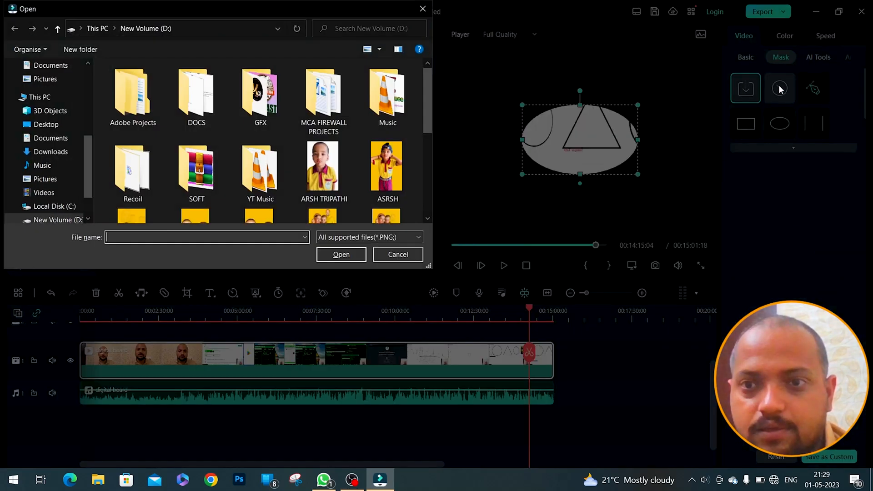
{"action": "left_click", "coordinate": [410, 255]}
{"action": "left_click", "coordinate": [780, 89]}
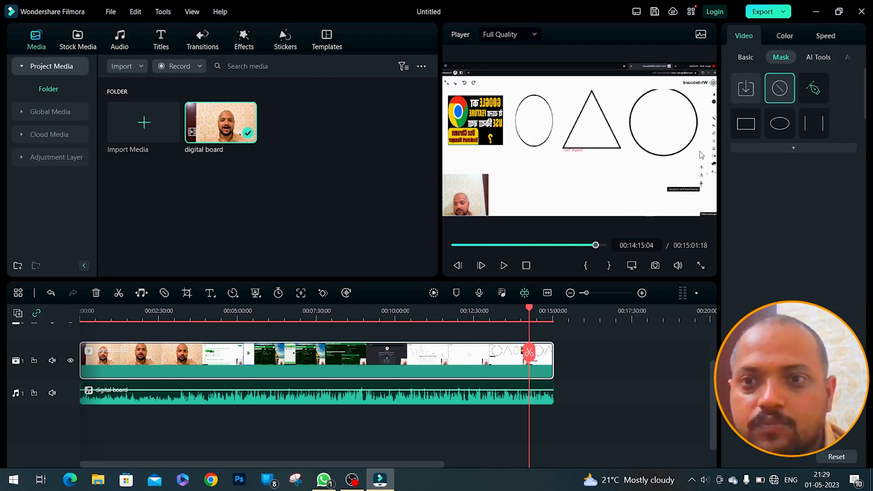
Step: Turn on Chroma Key for the clip and sample the white whiteboard background as the key color
{"action": "left_click", "coordinate": [820, 58]}
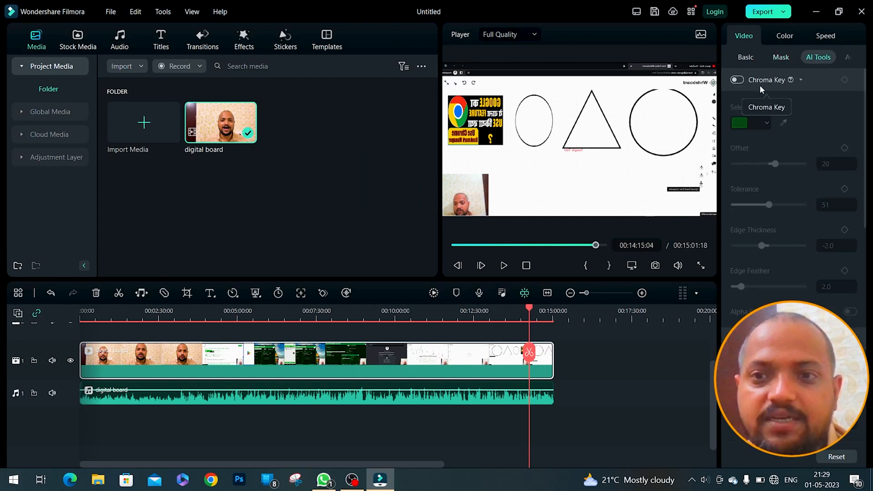
{"action": "left_click", "coordinate": [737, 80]}
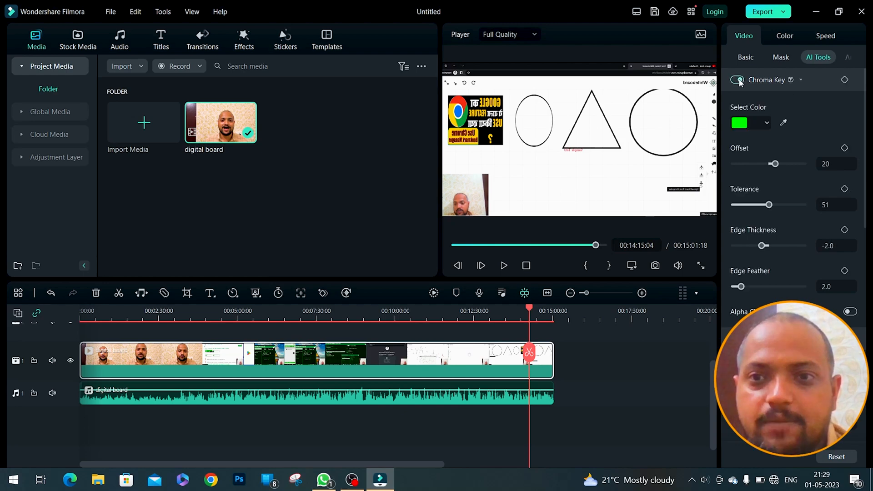
{"action": "left_click", "coordinate": [785, 123]}
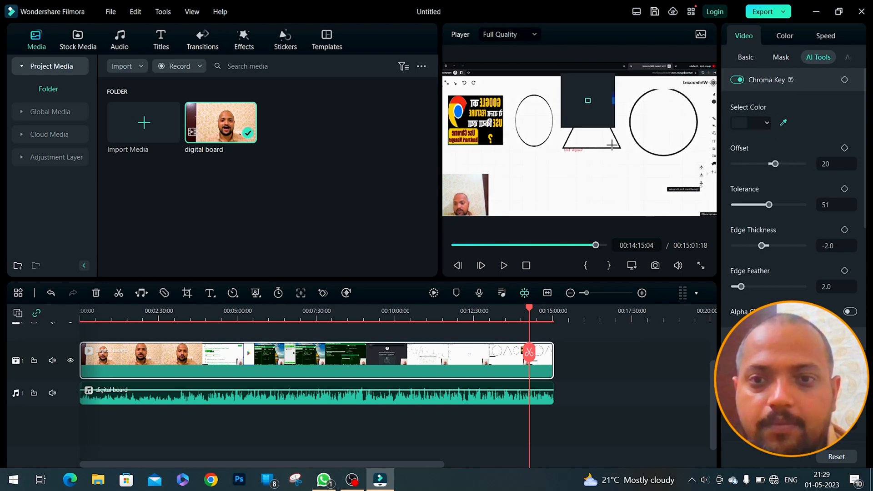
{"action": "left_click", "coordinate": [600, 173]}
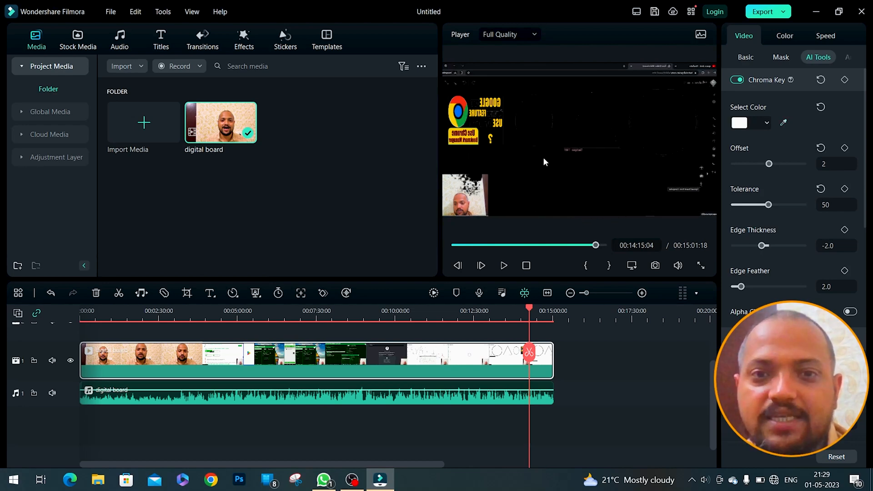
Step: Try keying out the red sampled from the Chrome logo, and restore the default key color
{"action": "left_click", "coordinate": [785, 122]}
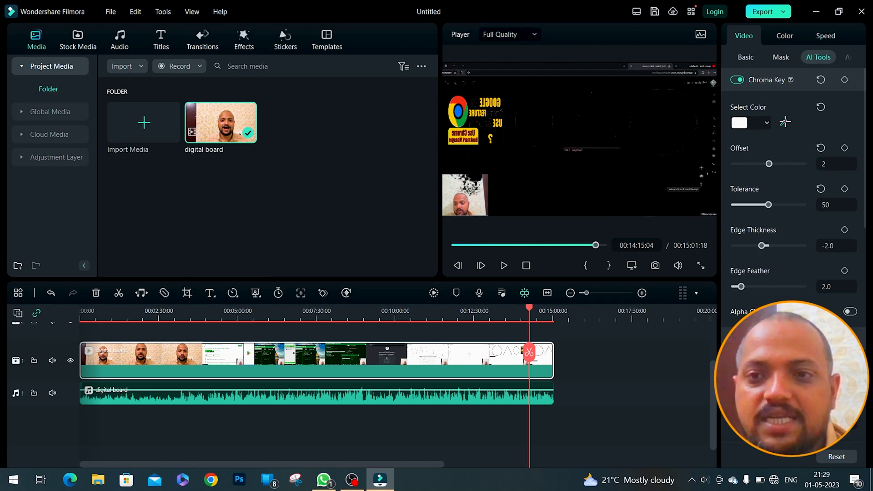
{"action": "left_click", "coordinate": [460, 108]}
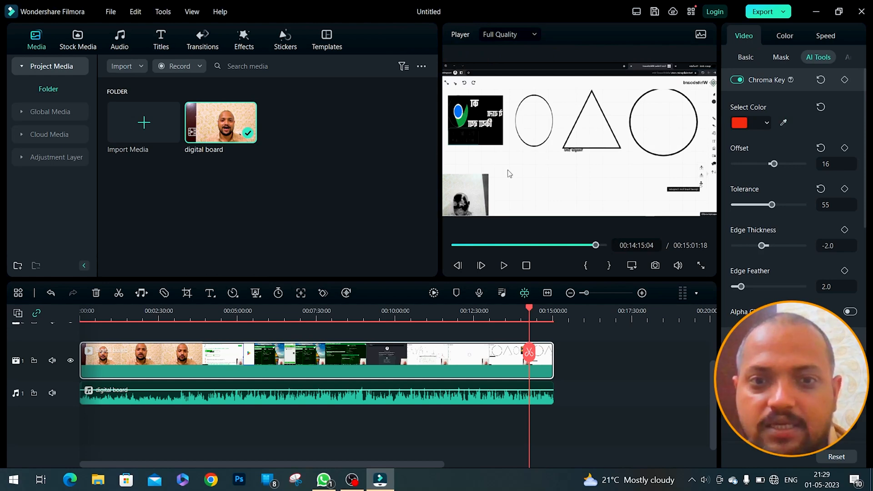
{"action": "left_click", "coordinate": [821, 108]}
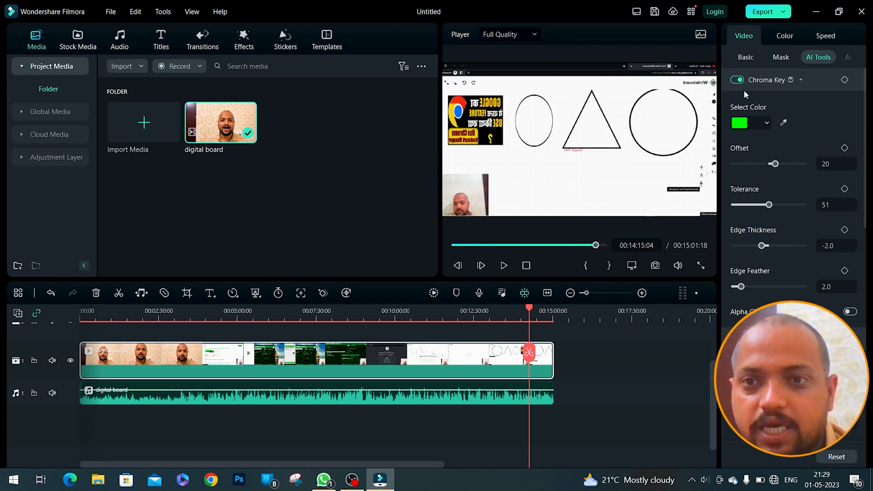
Step: Set the Chroma Key offset to 12 and try AI Portrait with edge thickness 54, leaving AI Portrait off
{"action": "mouse_move", "coordinate": [775, 164]}
{"action": "left_mouse_down"}
{"action": "mouse_move", "coordinate": [799, 164]}
{"action": "mouse_move", "coordinate": [774, 165]}
{"action": "left_mouse_up"}
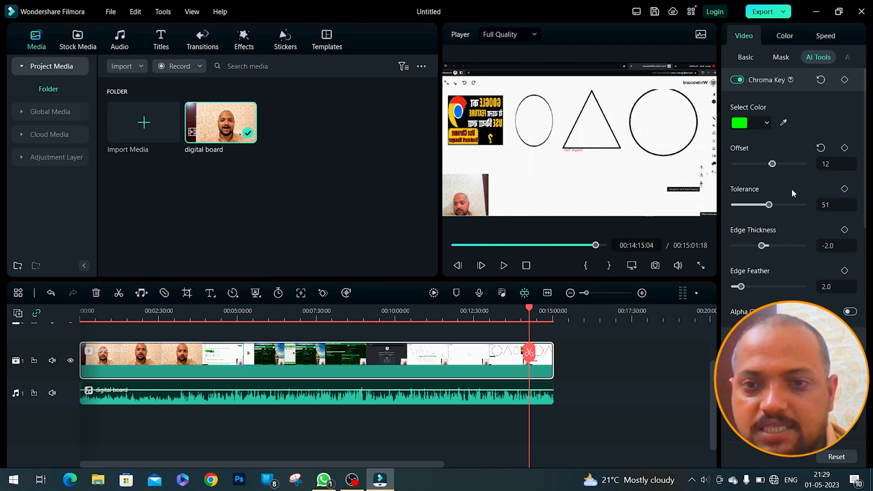
{"action": "scroll", "coordinate": [801, 265], "scroll_direction": "down", "scroll_amount": 1}
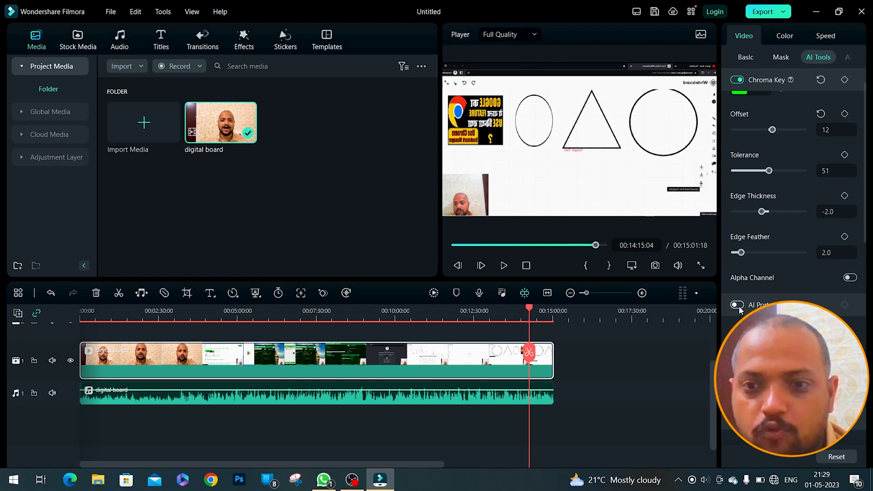
{"action": "scroll", "coordinate": [793, 301], "scroll_direction": "down", "scroll_amount": 3}
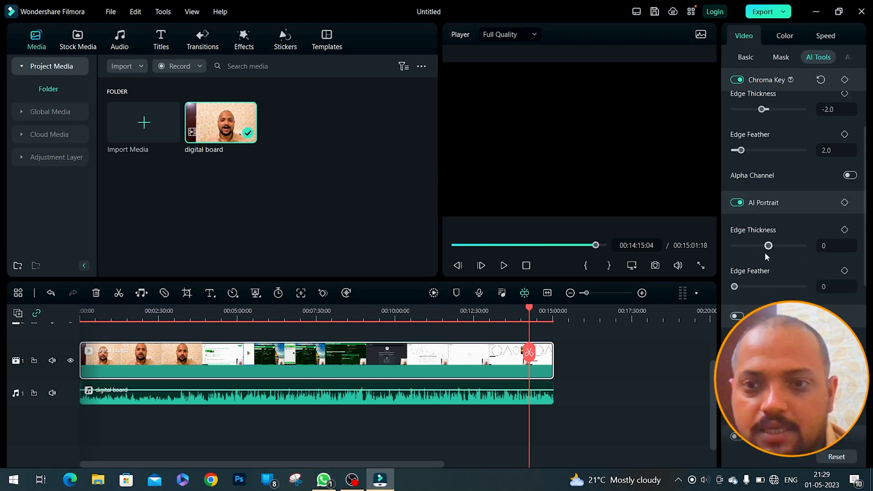
{"action": "left_click_drag", "start_coordinate": [768, 246], "coordinate": [787, 245]}
{"action": "left_click", "coordinate": [737, 202]}
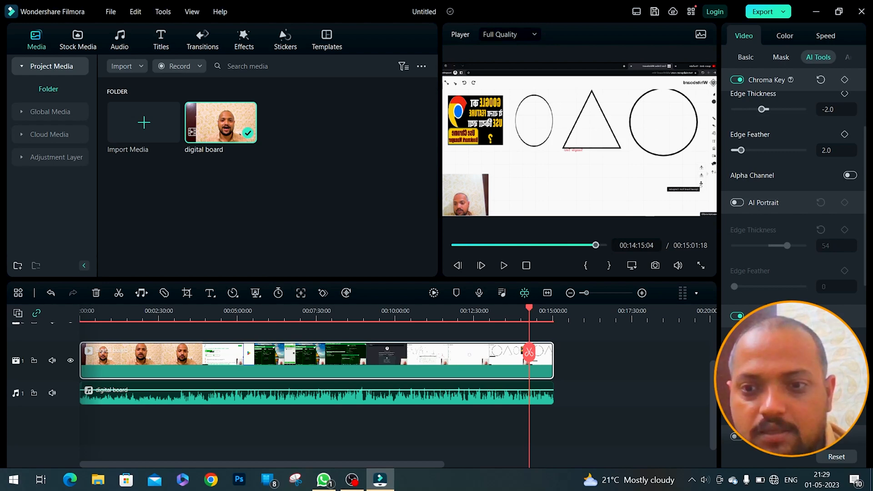
Step: Try Smart Cutout by brushing over the Chrome thumbnail and enlarging the brush, and close the cutout editor
{"action": "left_click", "coordinate": [793, 373]}
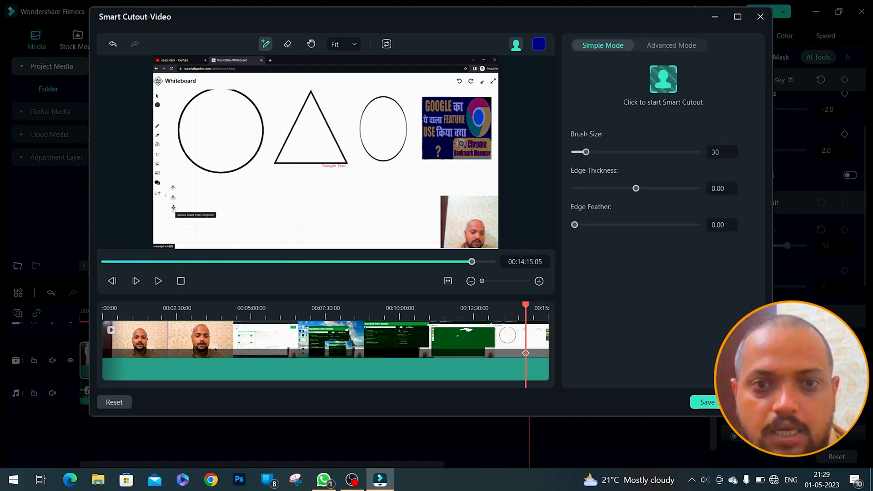
{"action": "mouse_move", "coordinate": [439, 144]}
{"action": "left_mouse_down"}
{"action": "mouse_move", "coordinate": [378, 144]}
{"action": "mouse_move", "coordinate": [476, 126]}
{"action": "mouse_move", "coordinate": [455, 167]}
{"action": "mouse_move", "coordinate": [420, 155]}
{"action": "mouse_move", "coordinate": [419, 135]}
{"action": "left_mouse_up"}
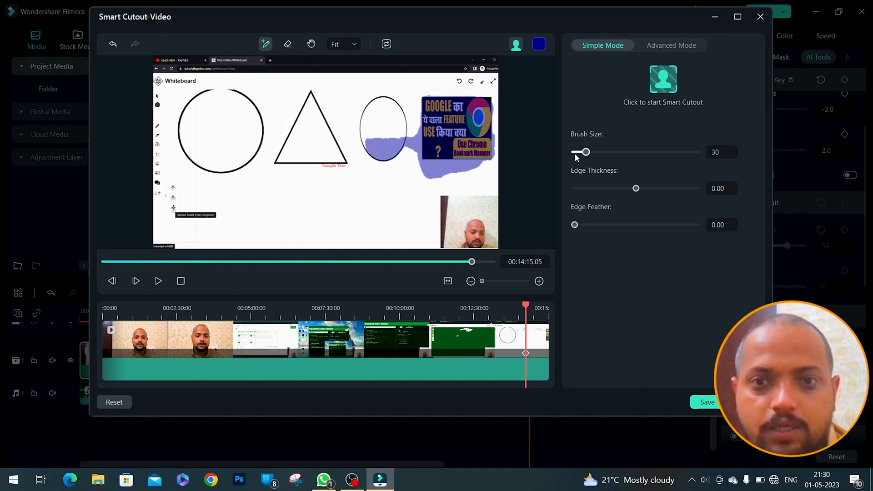
{"action": "mouse_move", "coordinate": [586, 152]}
{"action": "left_mouse_down"}
{"action": "mouse_move", "coordinate": [715, 152]}
{"action": "mouse_move", "coordinate": [594, 160]}
{"action": "left_mouse_up"}
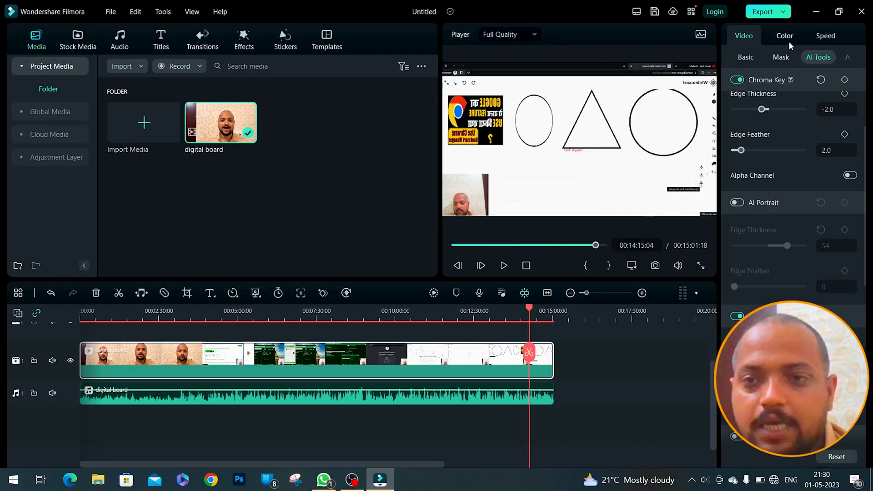
Step: Look at the color preset categories and try auto white balance on the clip, resetting it to default
{"action": "left_click", "coordinate": [789, 39]}
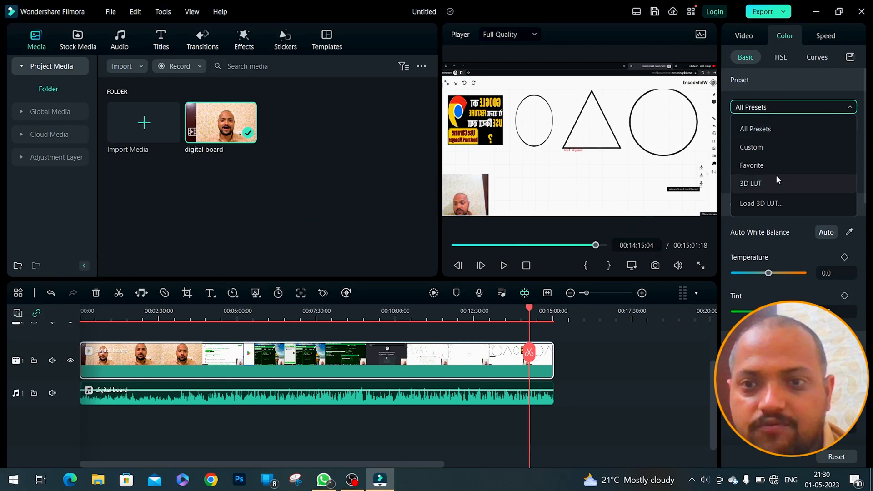
{"action": "left_click", "coordinate": [787, 80]}
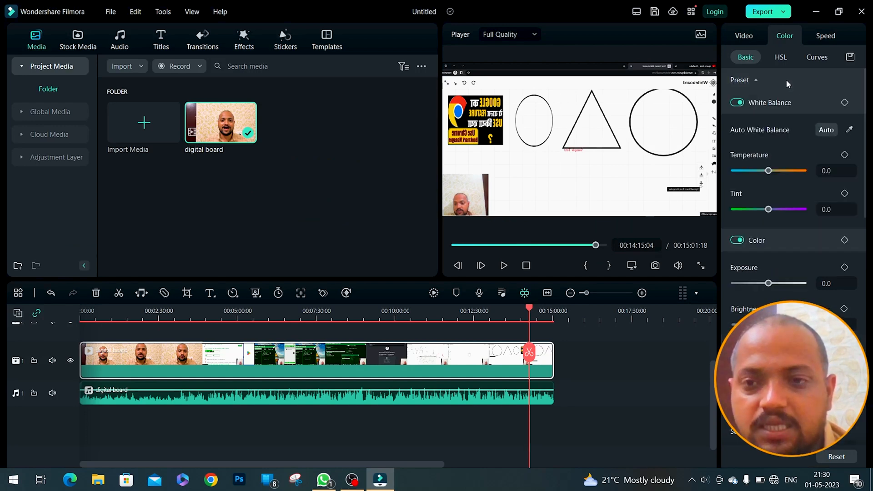
{"action": "left_click", "coordinate": [822, 131]}
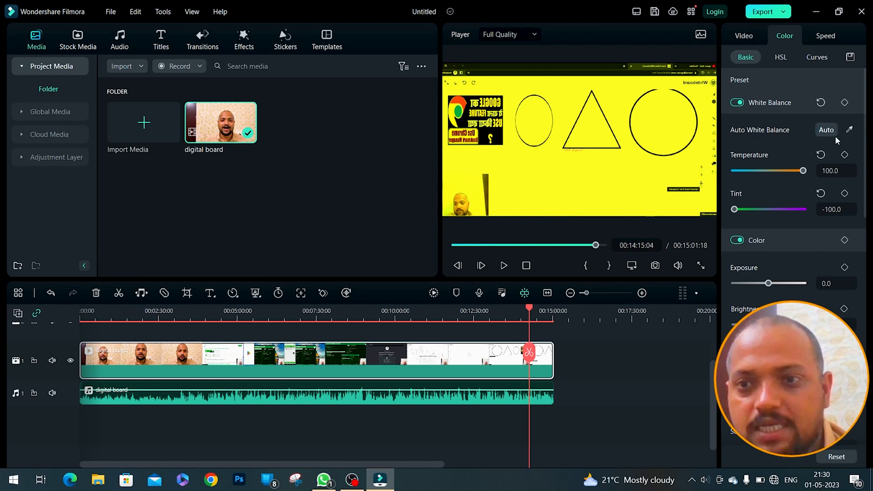
{"action": "left_click", "coordinate": [821, 103]}
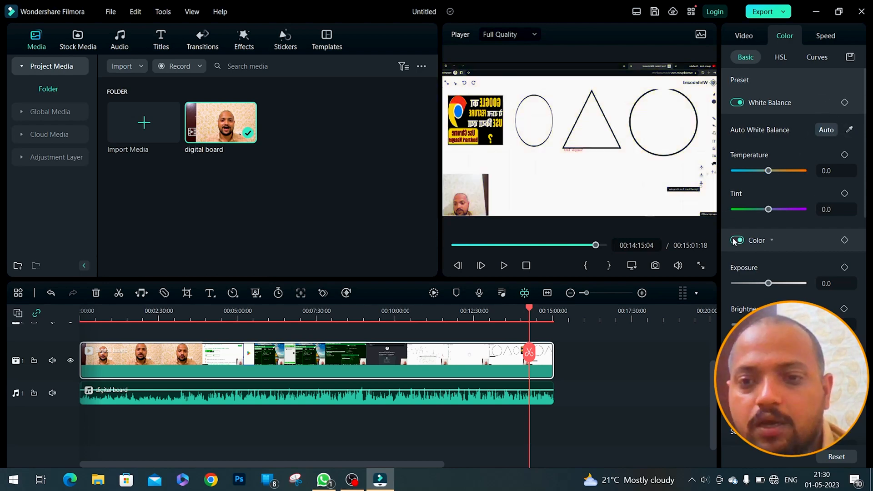
Step: Look through the clip's color and light adjustments, and open its uniform speed settings
{"action": "scroll", "coordinate": [773, 243], "scroll_direction": "down", "scroll_amount": 1}
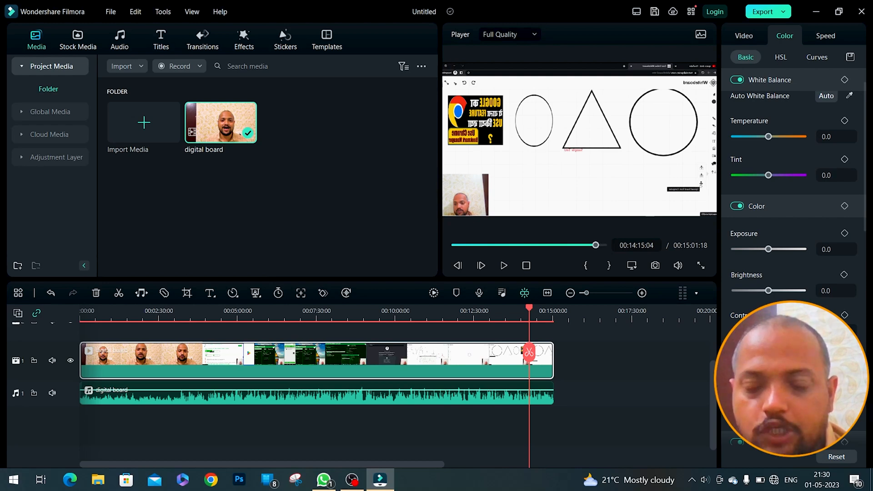
{"action": "scroll", "coordinate": [794, 182], "scroll_direction": "down", "scroll_amount": 4}
{"action": "scroll", "coordinate": [794, 219], "scroll_direction": "down", "scroll_amount": 4}
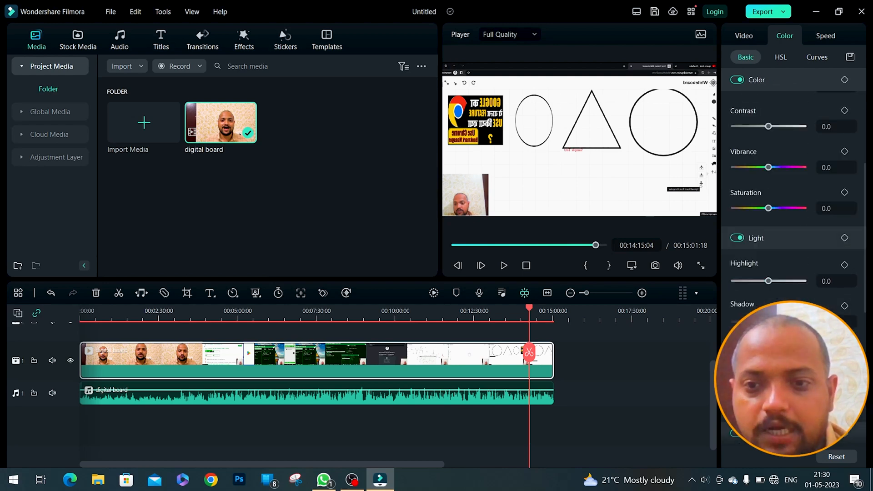
{"action": "scroll", "coordinate": [794, 182], "scroll_direction": "up", "scroll_amount": 8}
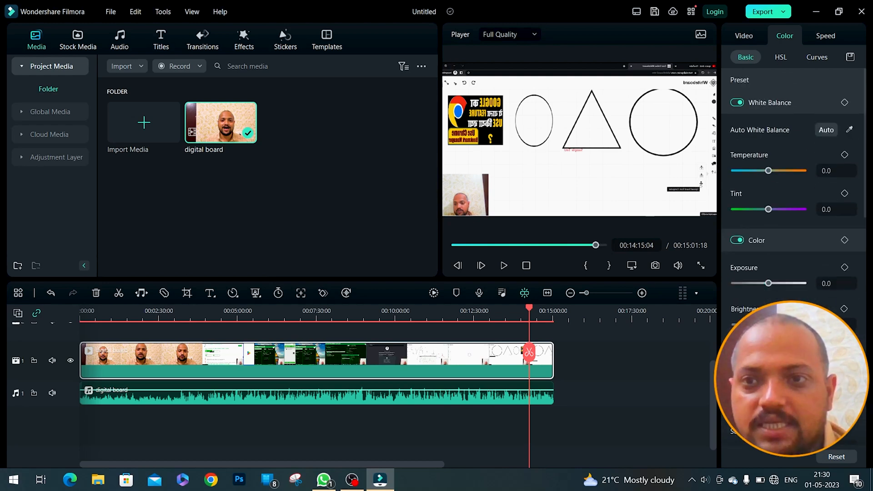
{"action": "left_click", "coordinate": [825, 35]}
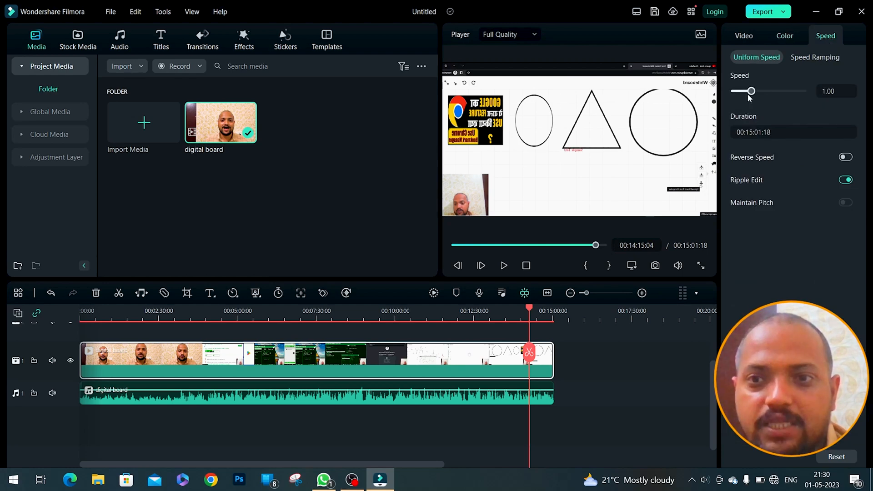
Step: Try a uniform speed of 9.36 on the clip, reset it to default and deselect the clip
{"action": "left_click_drag", "start_coordinate": [746, 92], "coordinate": [784, 92]}
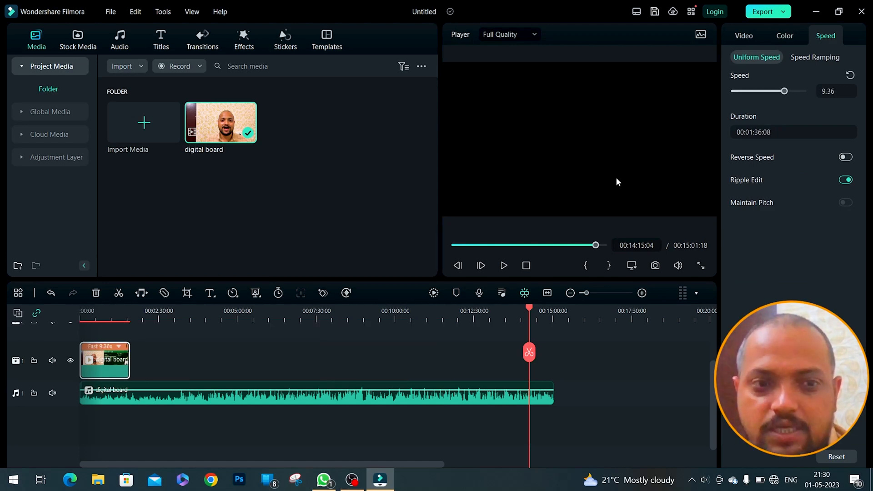
{"action": "left_click", "coordinate": [849, 77]}
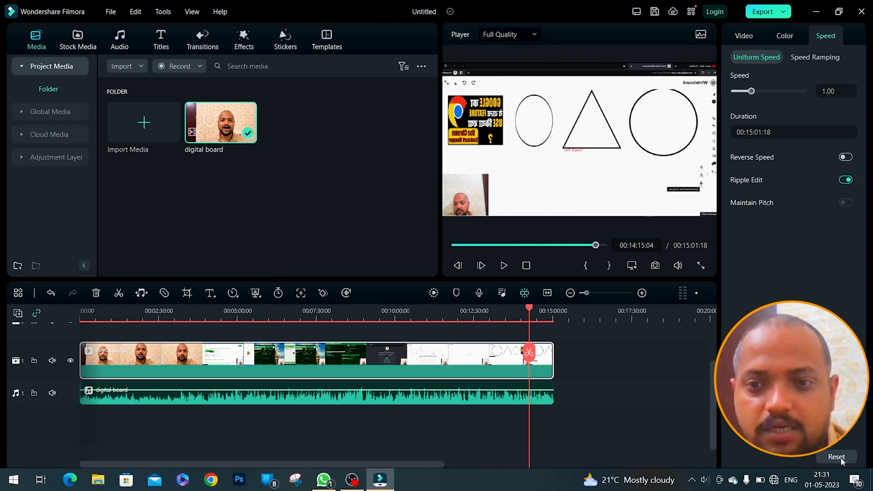
{"action": "left_click", "coordinate": [661, 395]}
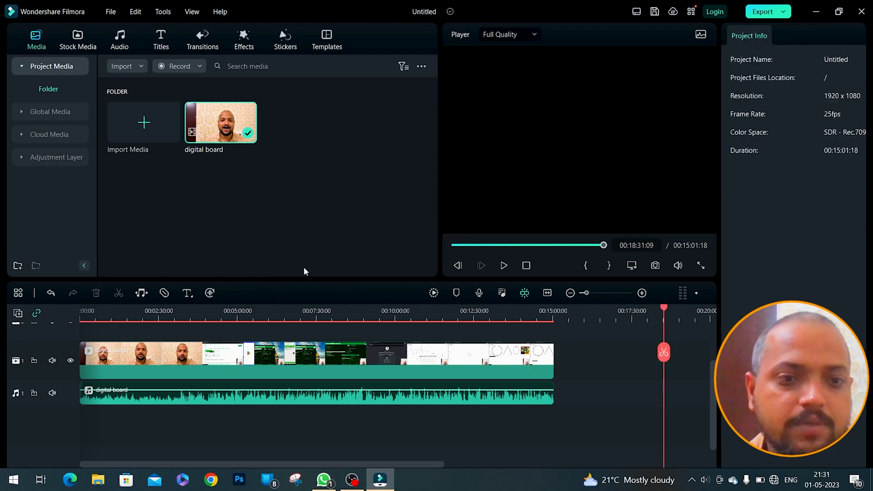
{"action": "left_click", "coordinate": [223, 316]}
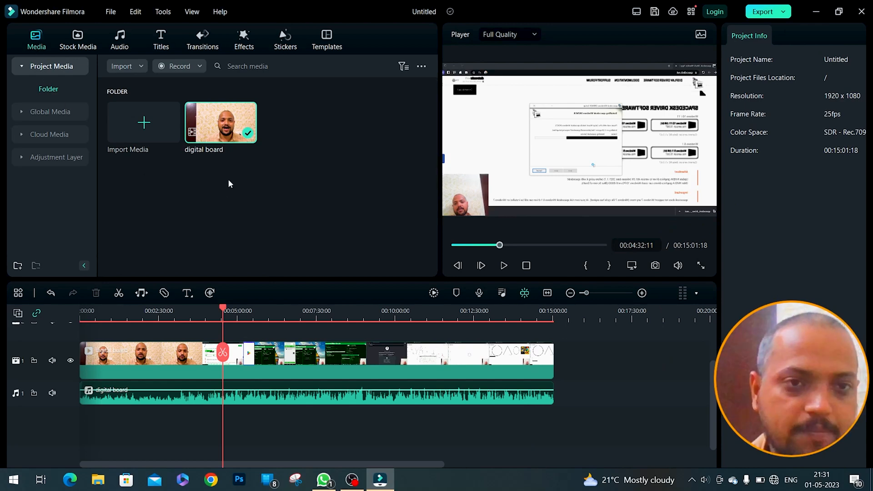
Step: Look through the recording options and the Stock Media, Audio, Titles, Transitions, Effects, Stickers and Templates libraries
{"action": "left_click", "coordinate": [195, 65]}
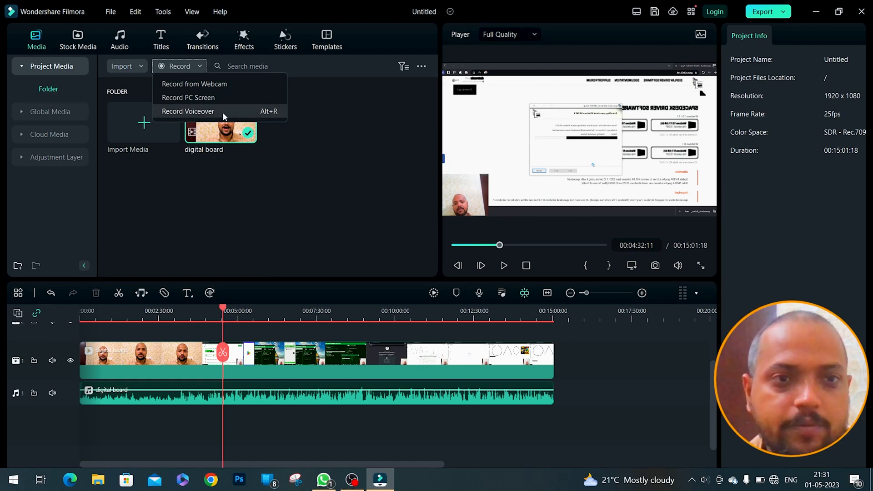
{"action": "left_click", "coordinate": [212, 178]}
{"action": "left_click", "coordinate": [81, 37]}
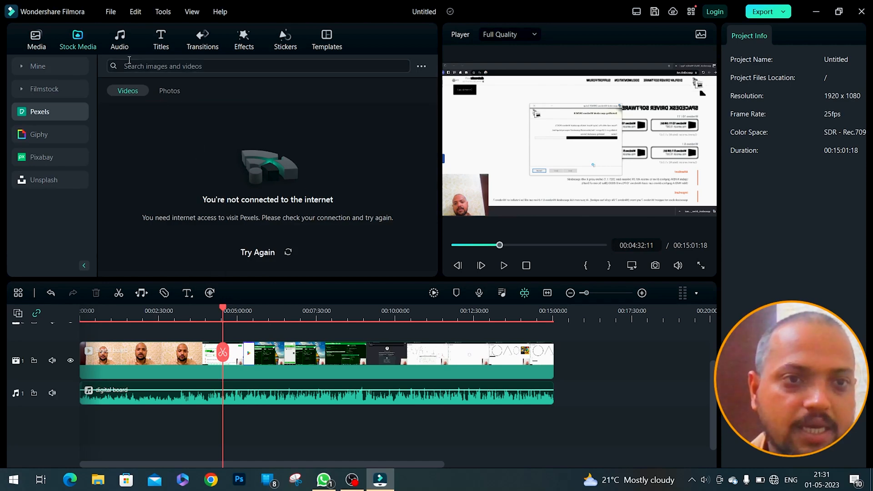
{"action": "left_click", "coordinate": [122, 44]}
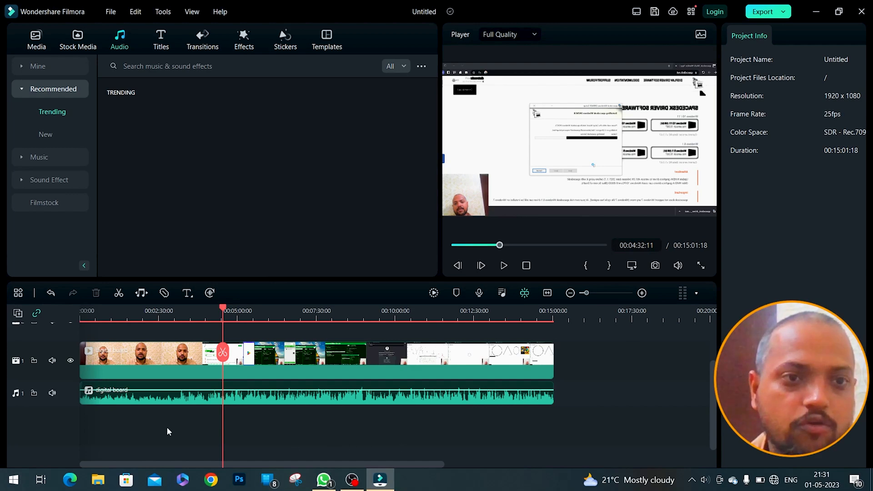
{"action": "left_click", "coordinate": [160, 40]}
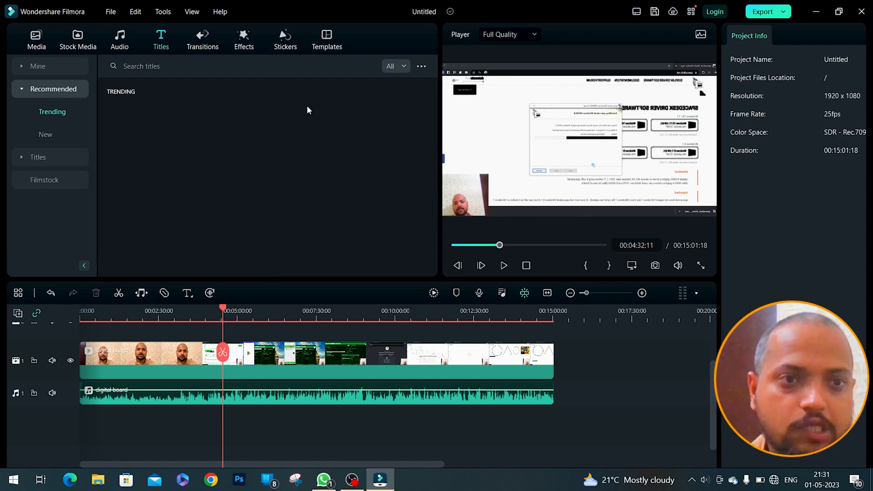
{"action": "left_click", "coordinate": [202, 38]}
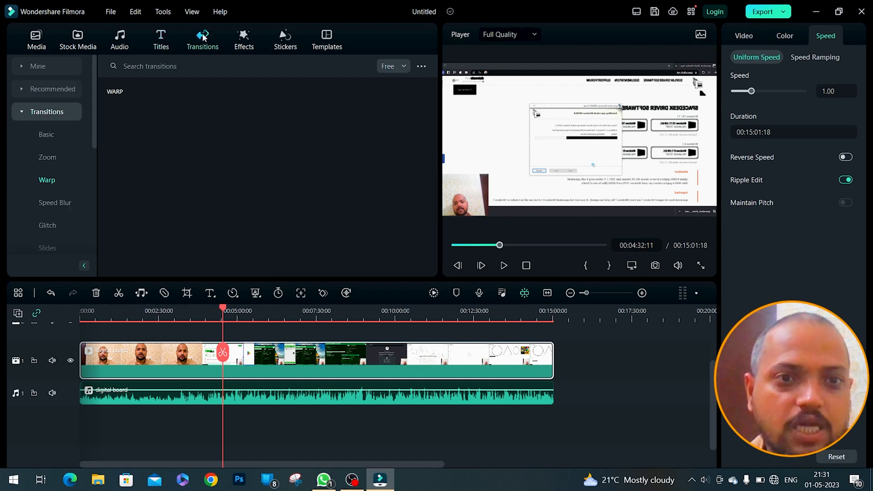
{"action": "left_click", "coordinate": [244, 36]}
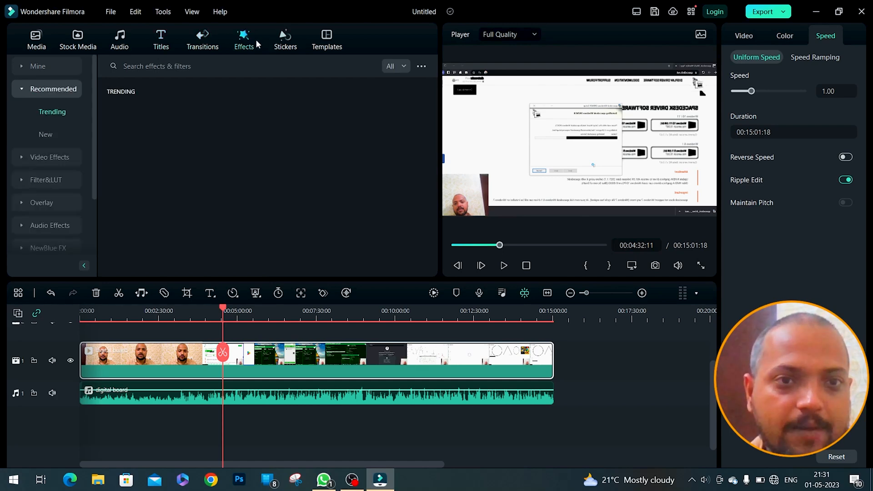
{"action": "left_click", "coordinate": [280, 47]}
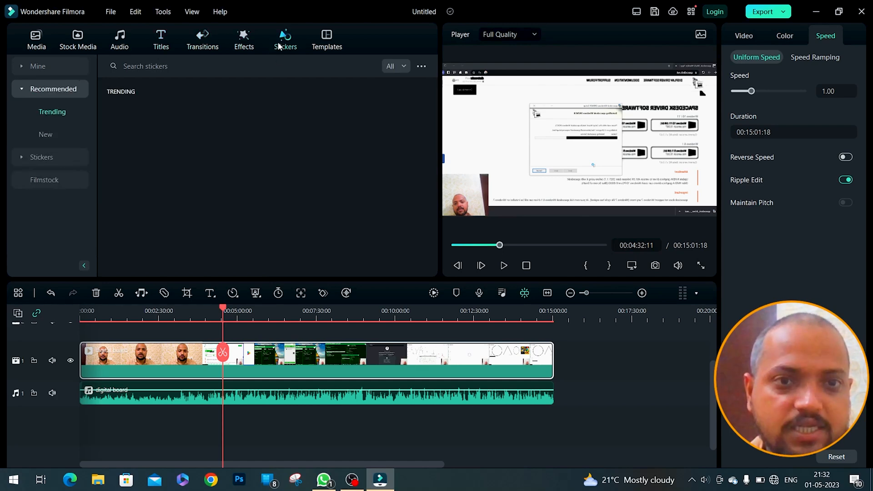
{"action": "left_click", "coordinate": [330, 42]}
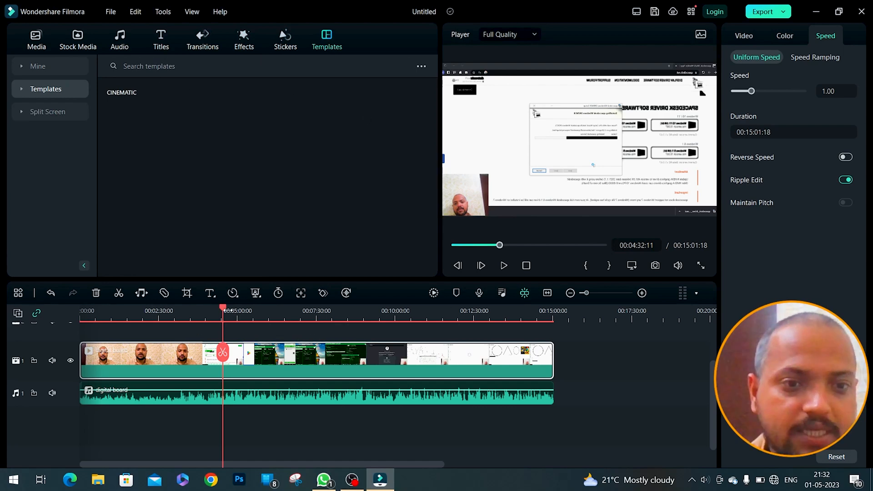
Step: Place the playhead at 00:08:20:14 with no clip selected, and try a preview render of the timeline, cancelling it
{"action": "left_click", "coordinate": [297, 313]}
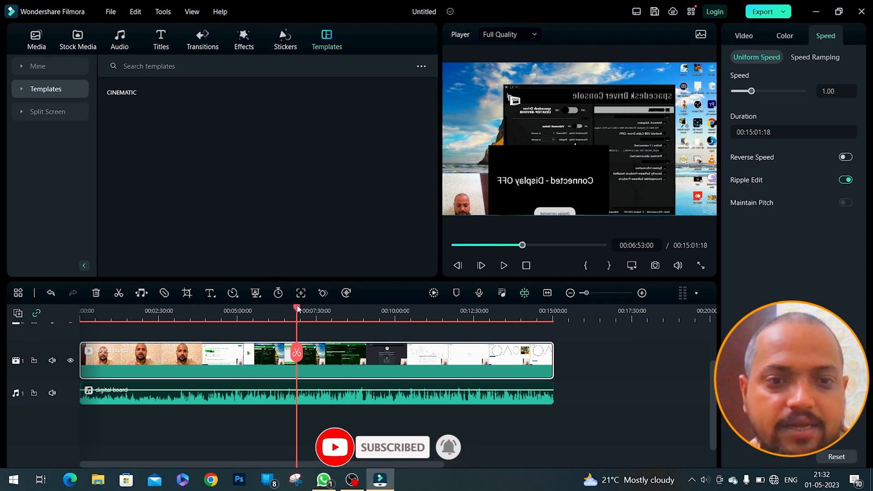
{"action": "left_click_drag", "start_coordinate": [297, 310], "coordinate": [236, 317]}
{"action": "left_click", "coordinate": [342, 412]}
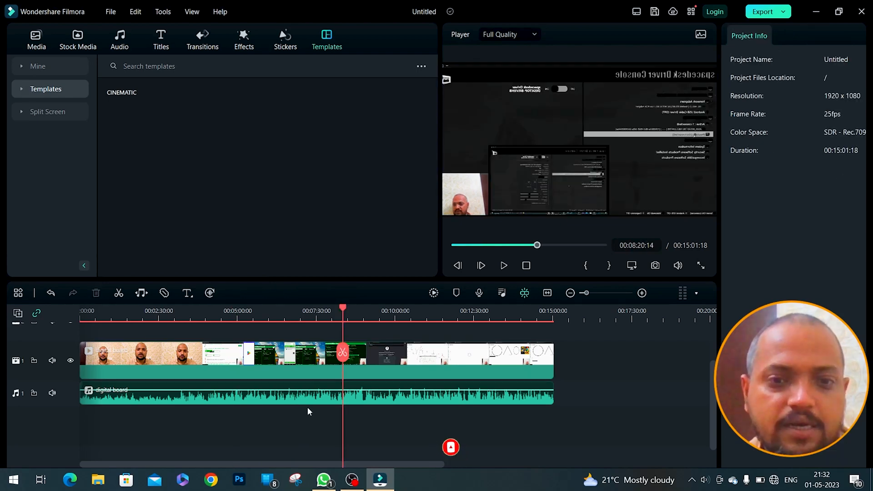
{"action": "left_click", "coordinate": [433, 293]}
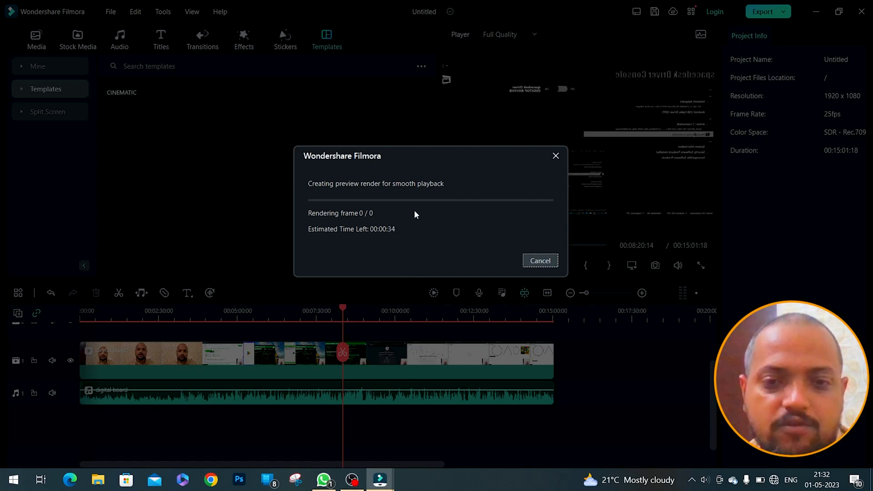
{"action": "left_click", "coordinate": [540, 261]}
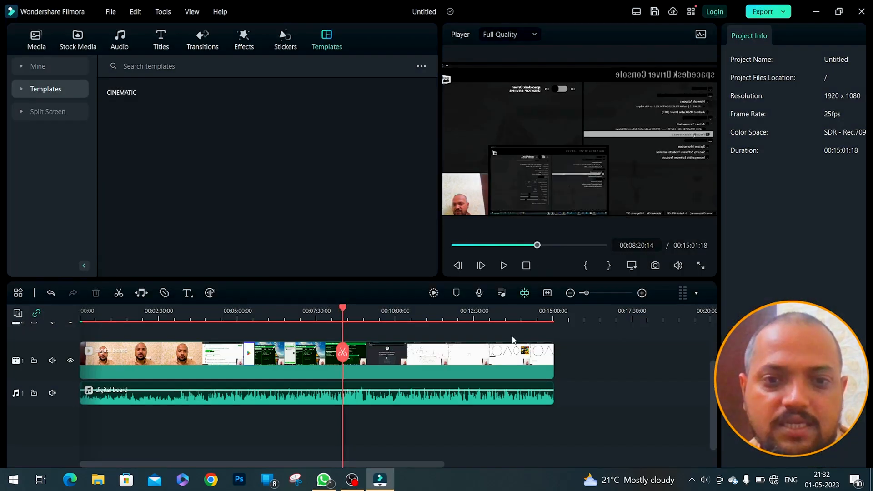
Step: Add timeline markers at 00:08:20:14 and 00:10:31:09, and return the playhead to just after the first marker
{"action": "left_click", "coordinate": [455, 294]}
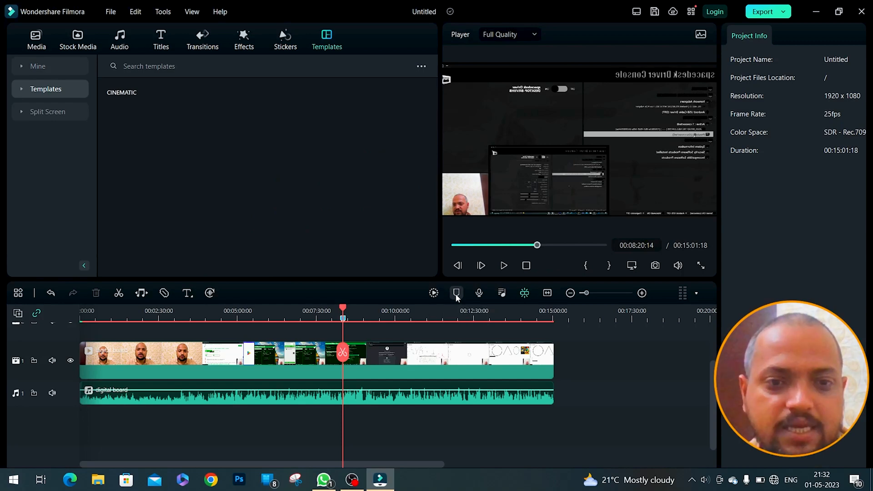
{"action": "left_click", "coordinate": [352, 311]}
{"action": "left_click", "coordinate": [412, 312]}
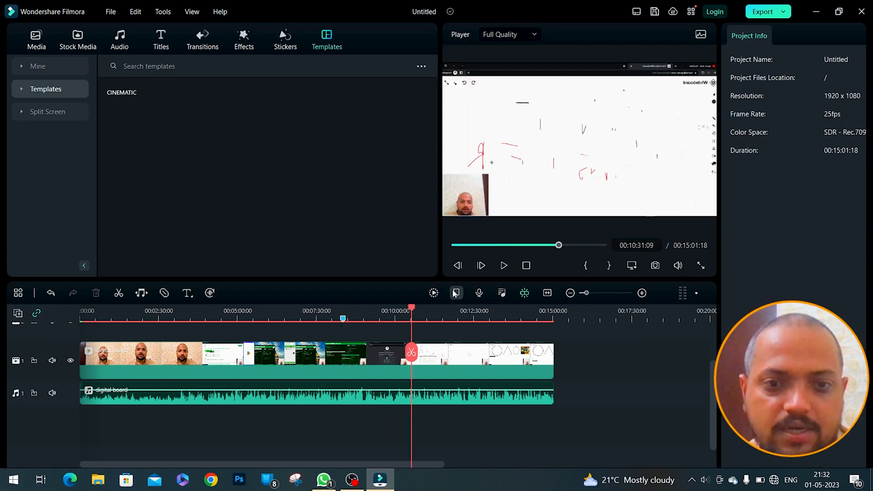
{"action": "left_click_drag", "start_coordinate": [412, 309], "coordinate": [346, 310]}
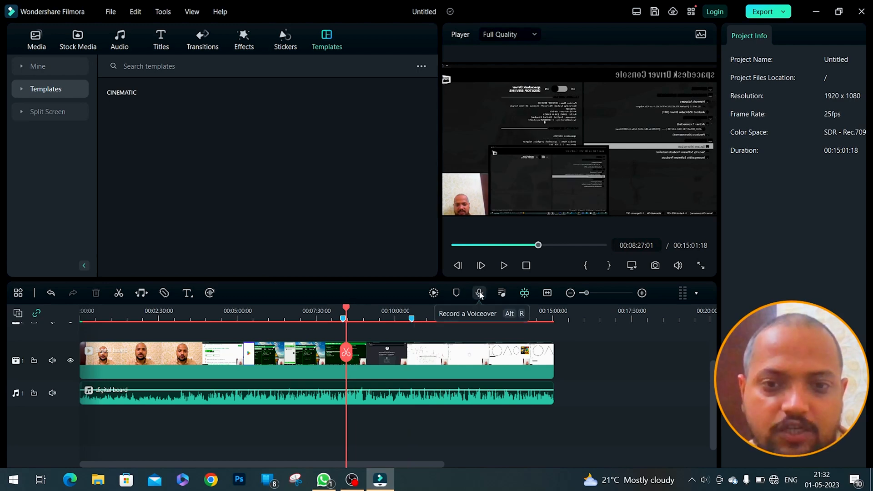
Step: Enlarge the timeline scale slightly and play the sequence briefly to check the audio meter
{"action": "left_click", "coordinate": [525, 293]}
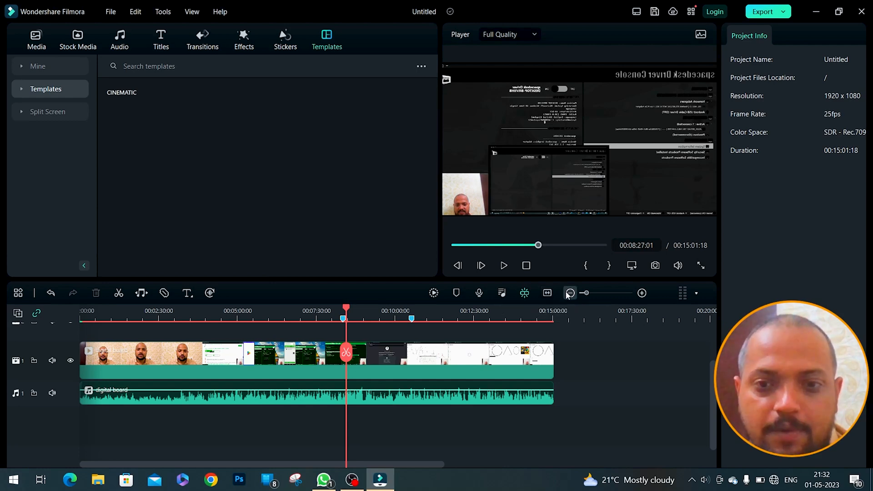
{"action": "left_click_drag", "start_coordinate": [586, 294], "coordinate": [592, 295]}
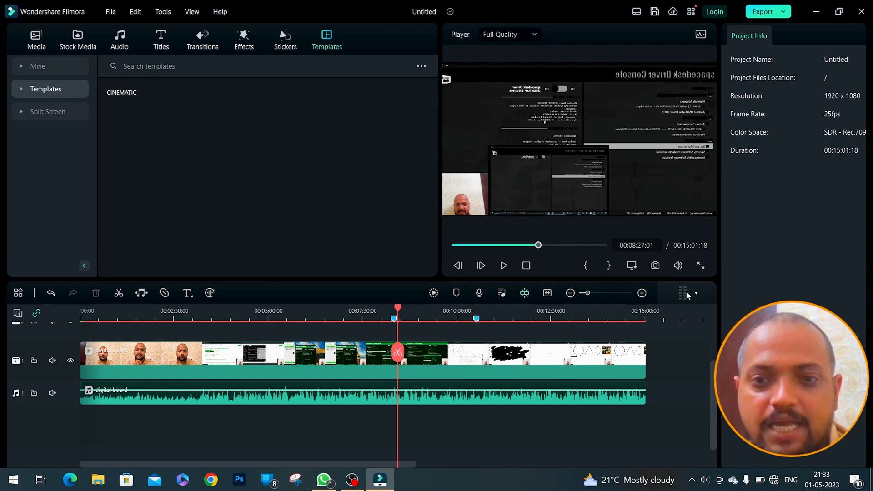
{"action": "key", "text": "space"}
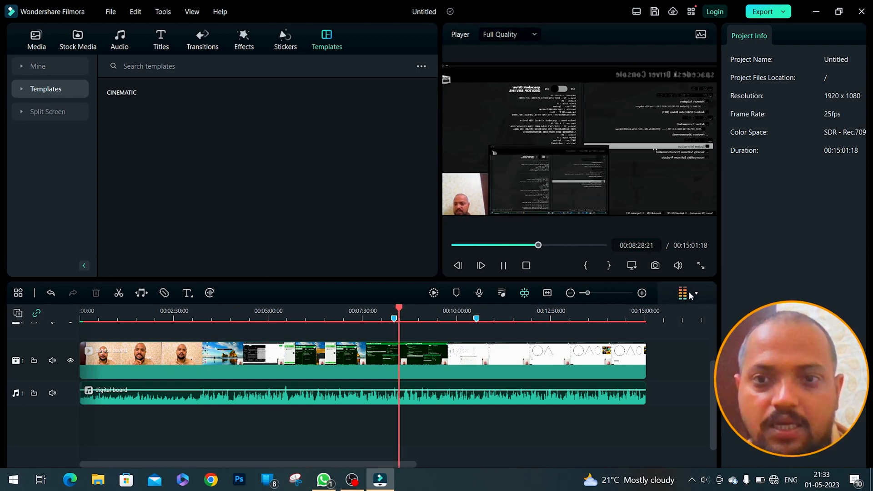
{"action": "key", "text": "space"}
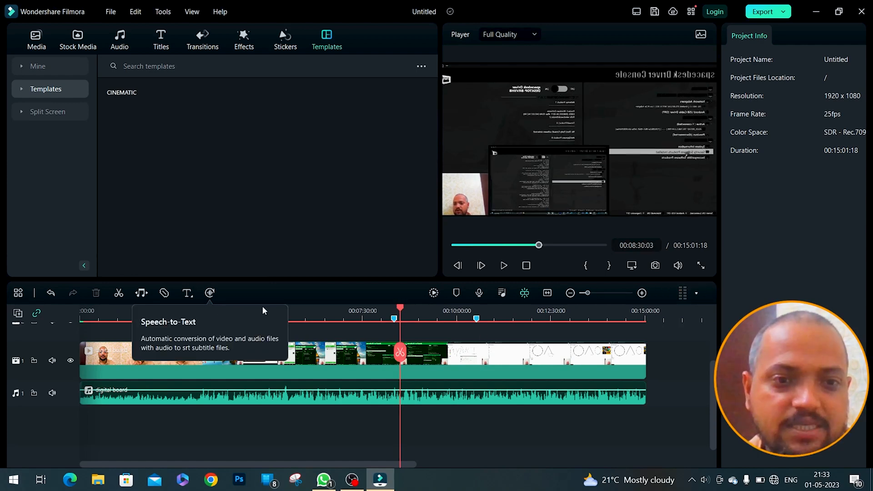
Step: Place the playhead at 00:02:22:01 and look at the Speech-to-Text language options, leaving the dialog without converting
{"action": "left_click", "coordinate": [303, 314]}
{"action": "left_click_drag", "start_coordinate": [303, 310], "coordinate": [170, 324]}
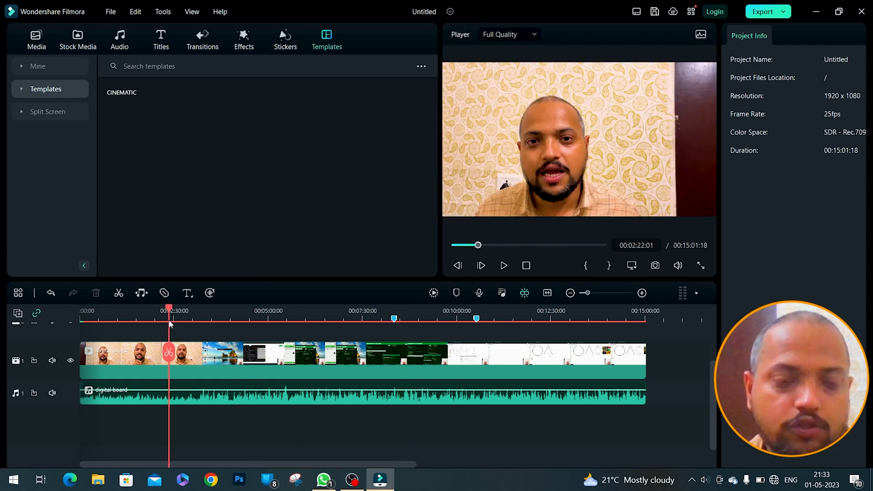
{"action": "left_click", "coordinate": [210, 293]}
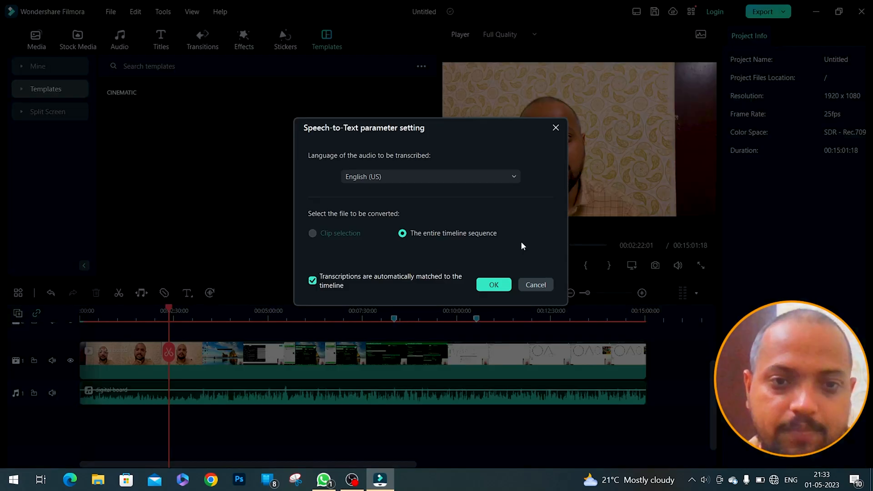
{"action": "left_click", "coordinate": [498, 179]}
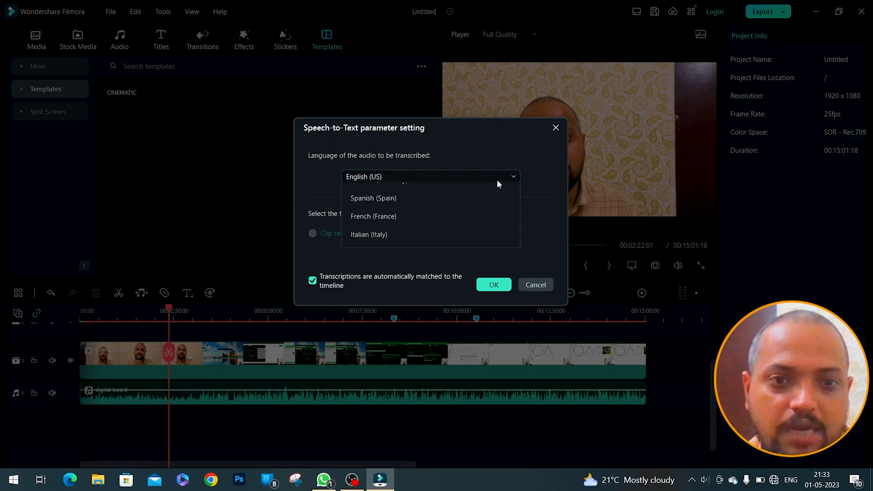
{"action": "left_click", "coordinate": [541, 255]}
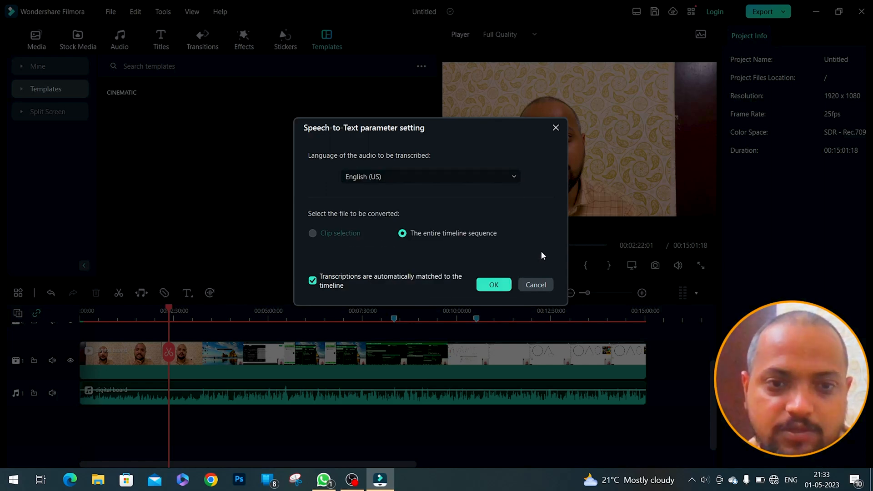
{"action": "left_click", "coordinate": [537, 285]}
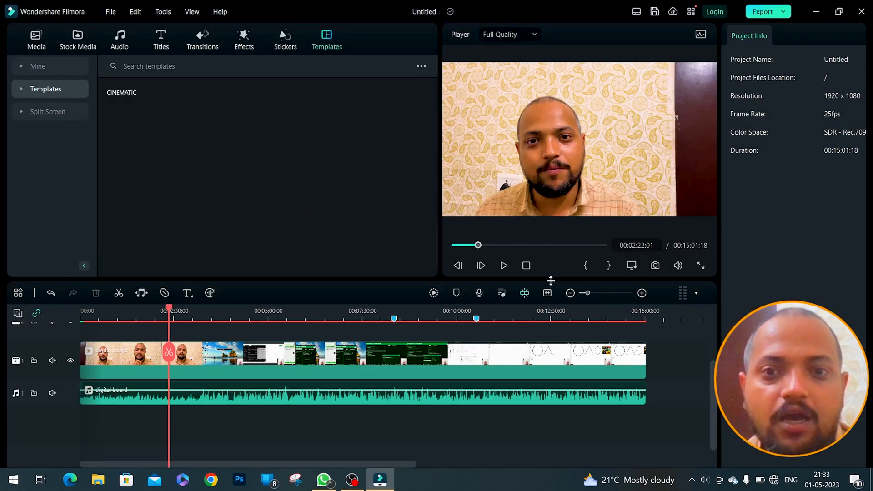
Step: Split the video and its detached audio at 00:02:22:01 and at 00:06:15:13
{"action": "left_click", "coordinate": [119, 294]}
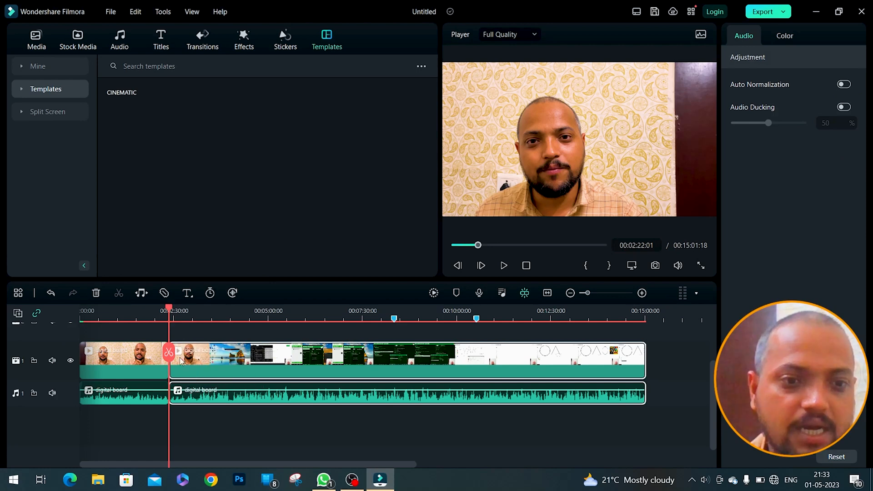
{"action": "left_click", "coordinate": [315, 333]}
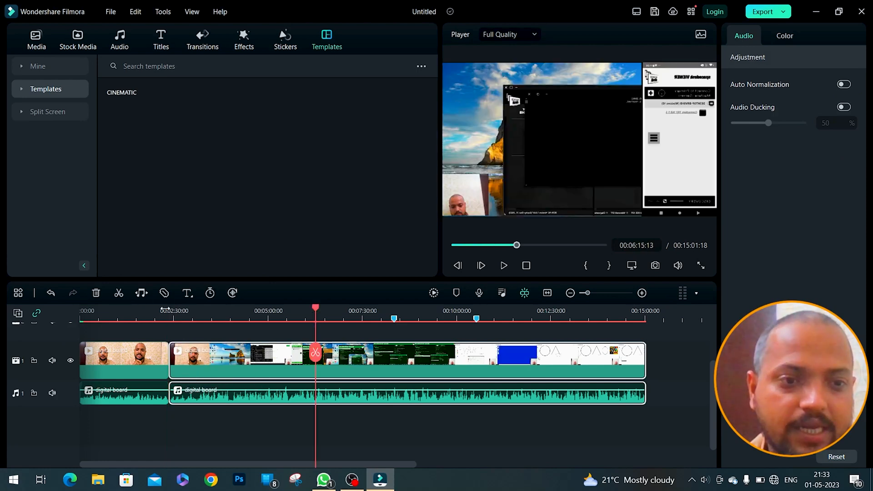
{"action": "left_click", "coordinate": [119, 294]}
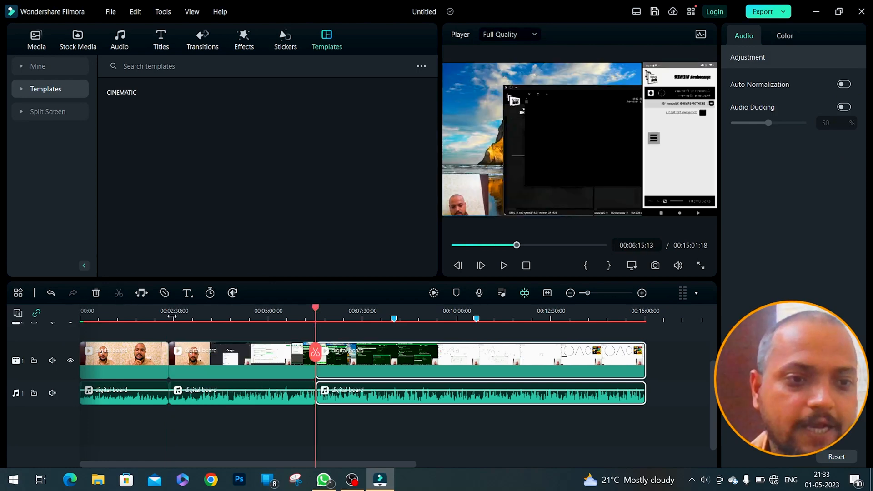
Step: Try moving the Crop tool after Quick Text in the timeline toolbar customization, and discard the change
{"action": "left_click", "coordinate": [19, 293]}
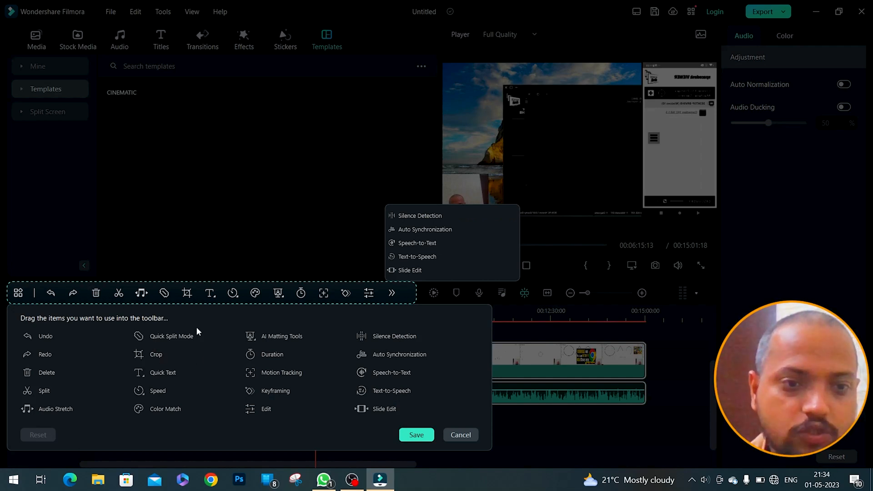
{"action": "left_click_drag", "start_coordinate": [157, 356], "coordinate": [211, 300]}
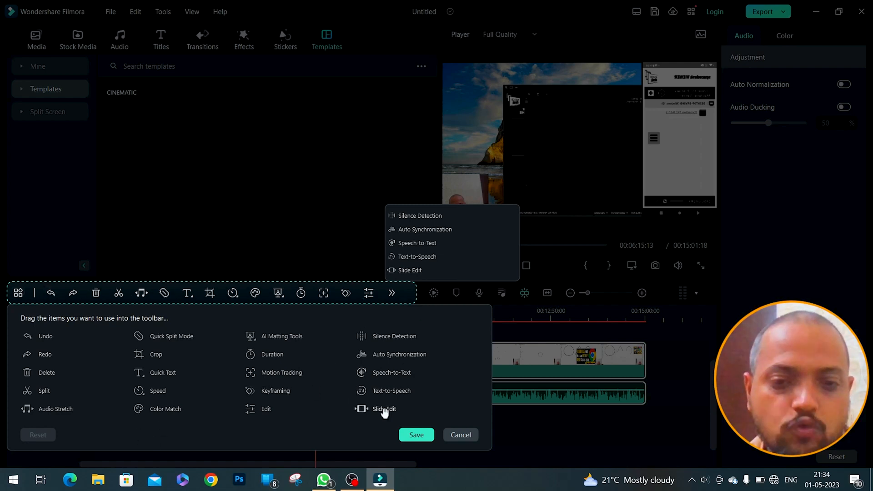
{"action": "left_click", "coordinate": [461, 435]}
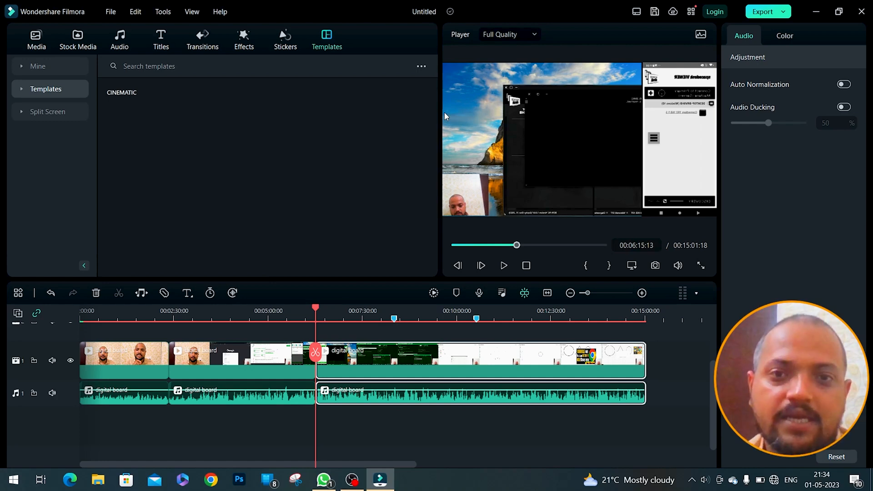
Step: Try the 1/4 playback quality in the player, settle on 1/2 Quality, and move the playhead to 00:05:16:17
{"action": "left_click", "coordinate": [527, 34]}
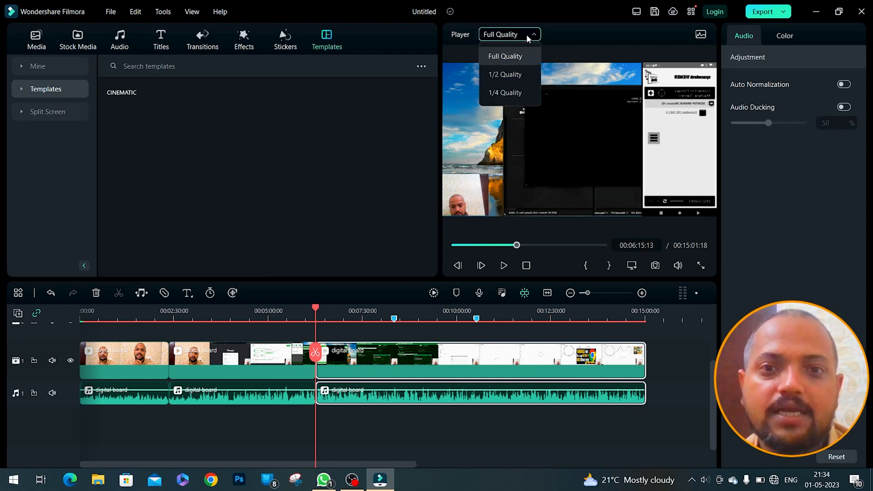
{"action": "left_click", "coordinate": [506, 74]}
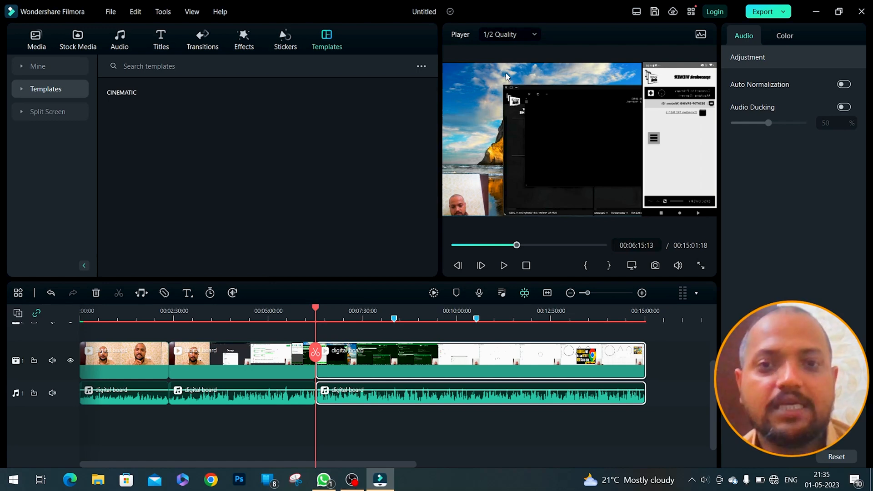
{"action": "left_click", "coordinate": [523, 34]}
{"action": "left_click", "coordinate": [512, 94]}
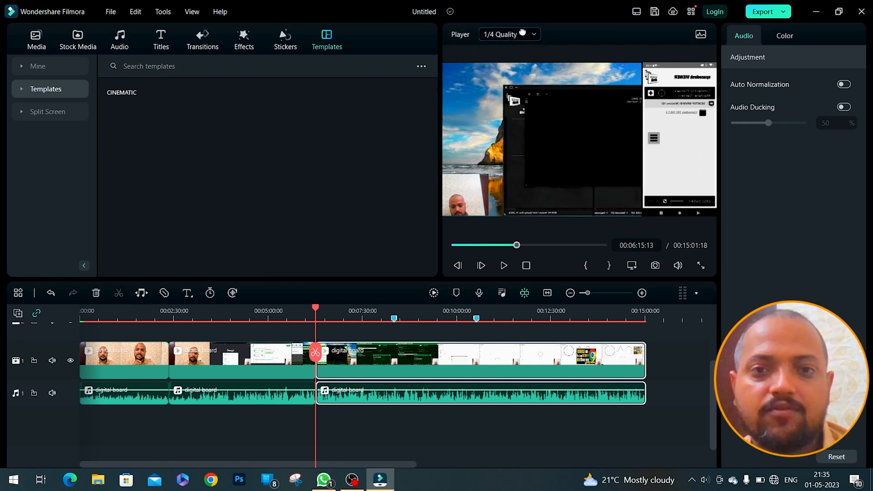
{"action": "left_click", "coordinate": [505, 34]}
{"action": "left_click", "coordinate": [508, 74]}
{"action": "left_click_drag", "start_coordinate": [315, 309], "coordinate": [280, 313]}
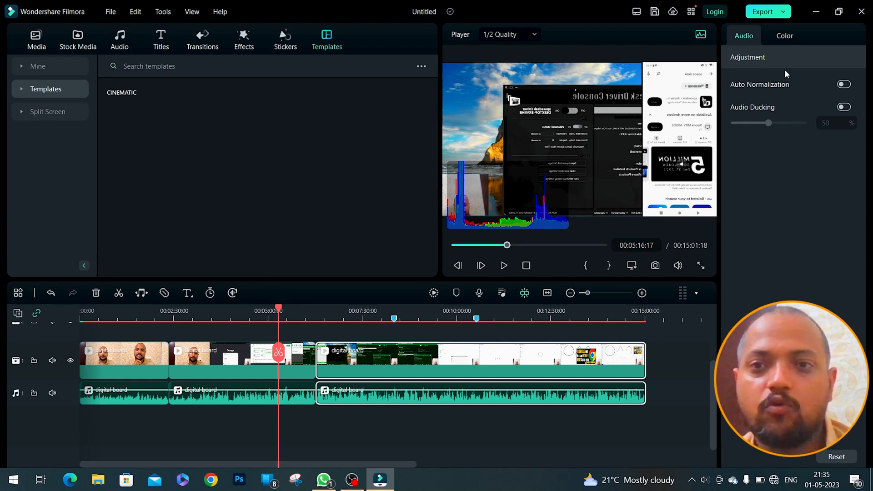
Step: Open the export settings and look through the YouTube, TikTok, Vimeo and DVD export destinations
{"action": "left_click", "coordinate": [781, 11]}
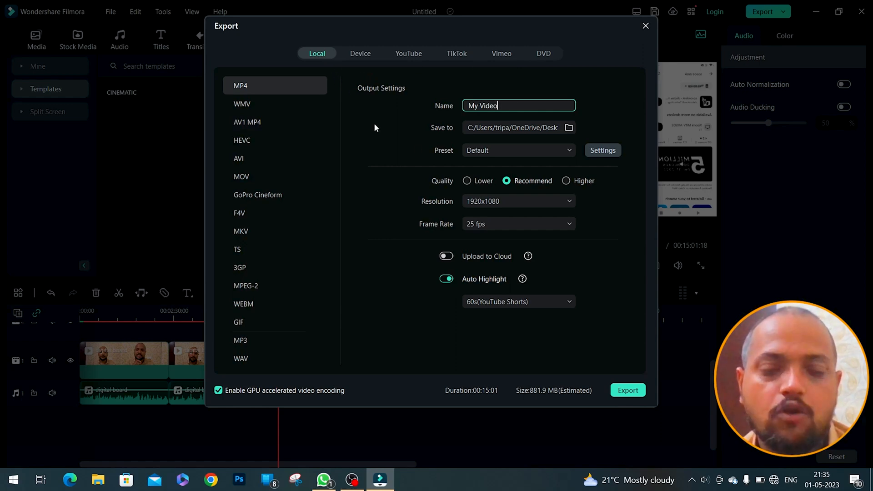
{"action": "left_click", "coordinate": [406, 58]}
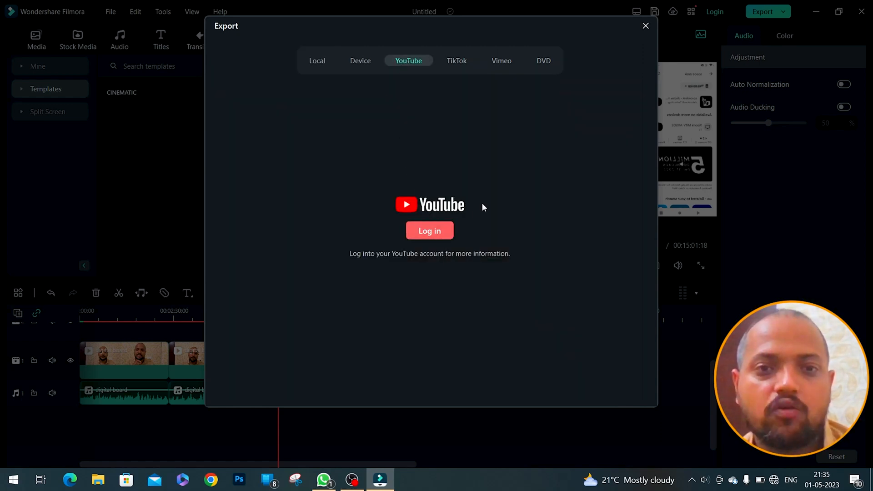
{"action": "left_click", "coordinate": [454, 62]}
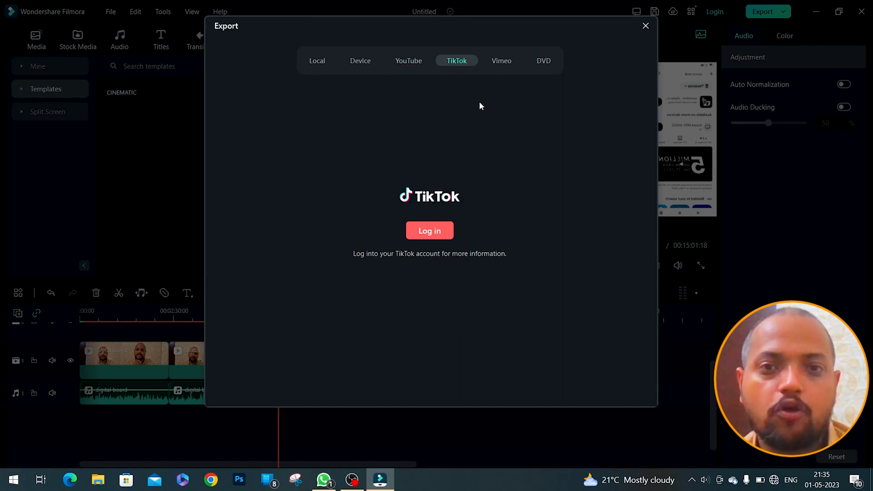
{"action": "left_click", "coordinate": [499, 63]}
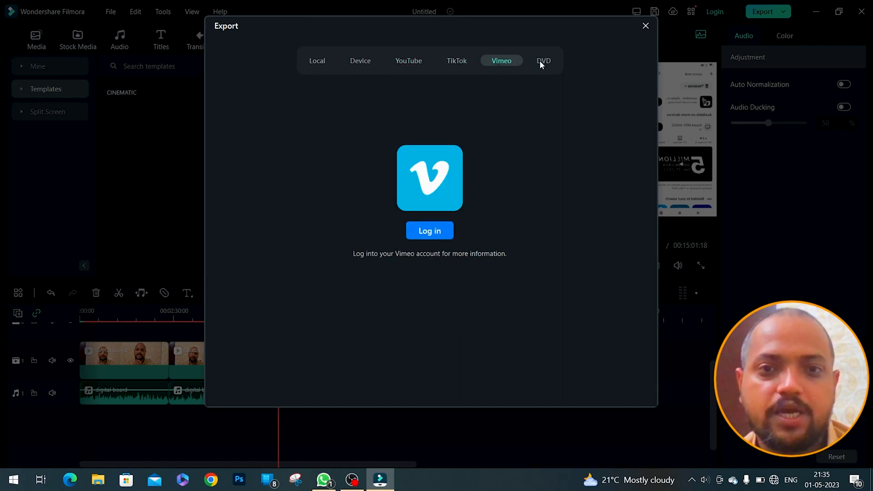
{"action": "left_click", "coordinate": [542, 61]}
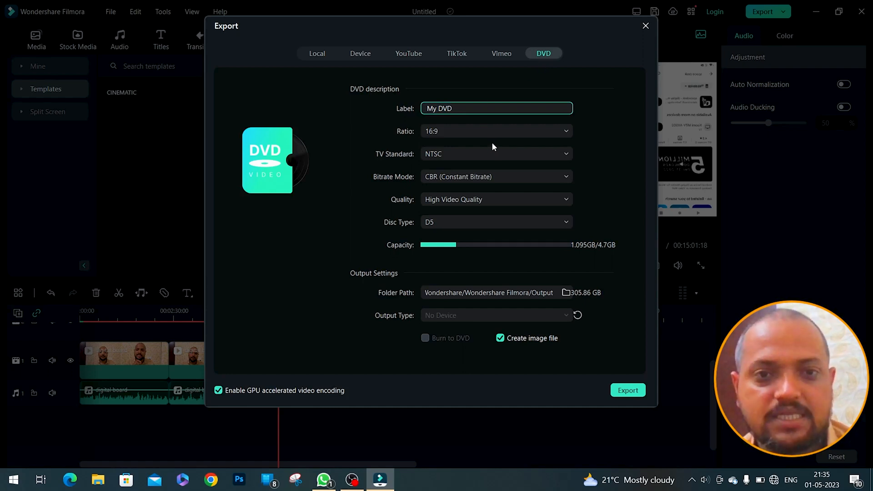
Step: Try naming the iPhone device export wegfwef, and clear the name again
{"action": "left_click", "coordinate": [365, 54]}
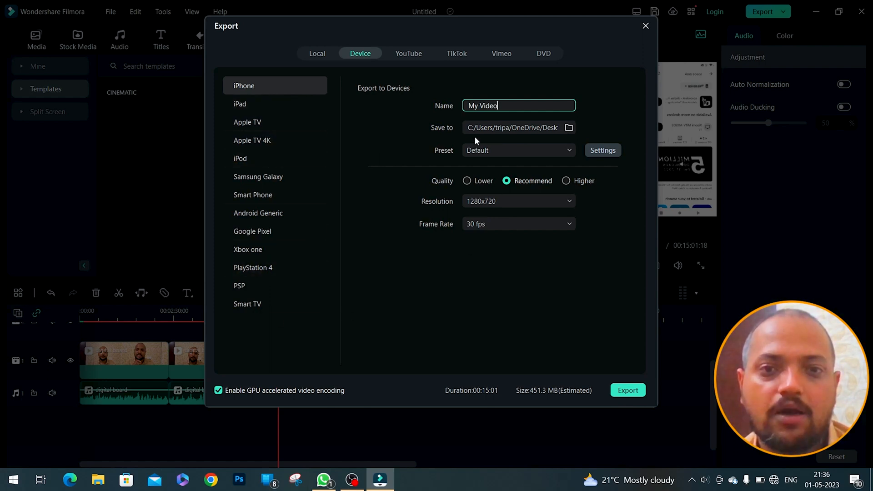
{"action": "left_click_drag", "start_coordinate": [515, 104], "coordinate": [359, 103]}
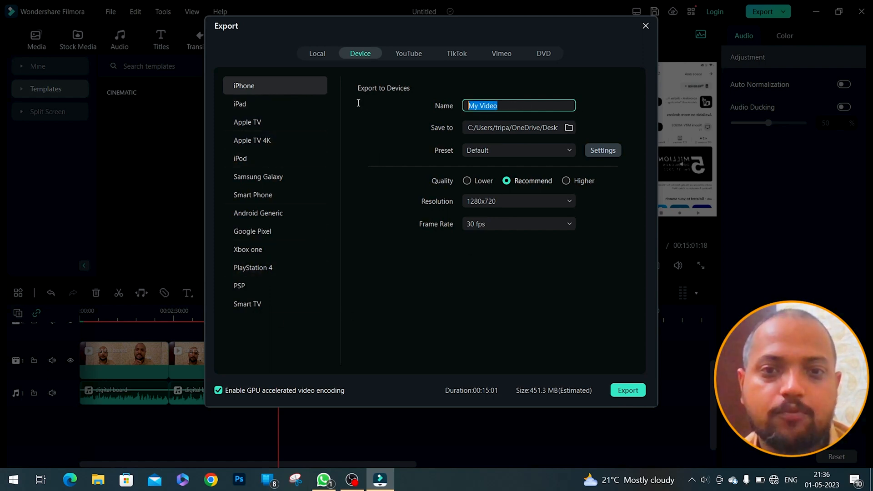
{"action": "type", "text": "wegfwef"}
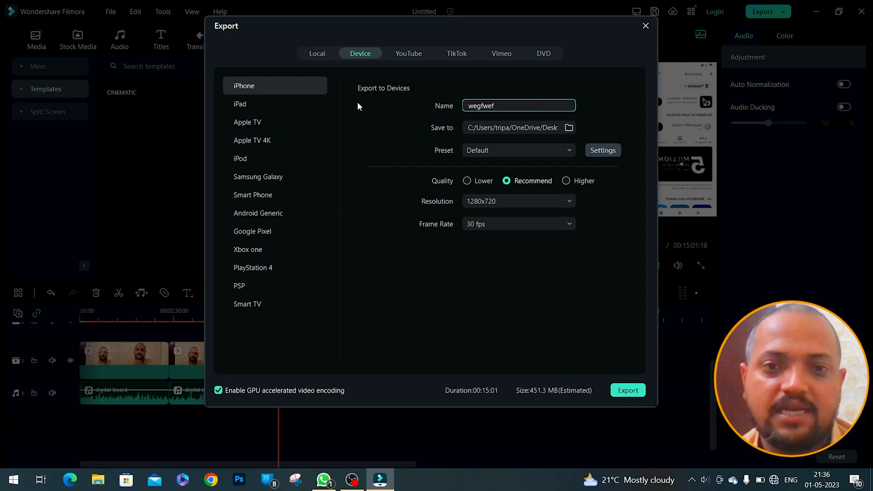
{"action": "key", "text": "BackSpace"}
{"action": "key", "text": "BackSpace"}
{"action": "key", "text": "BackSpace"}
{"action": "key", "text": "BackSpace"}
{"action": "key", "text": "BackSpace"}
{"action": "key", "text": "BackSpace"}
{"action": "key", "text": "BackSpace"}
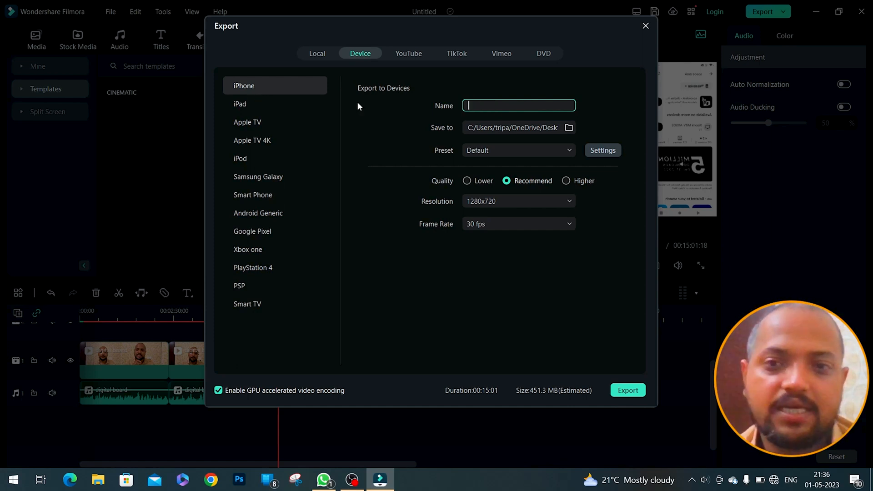
Step: Look at the save folder, preset, resolution and frame rate choices for the iPhone export, keeping 1280x720 and 30 fps
{"action": "left_click", "coordinate": [569, 127]}
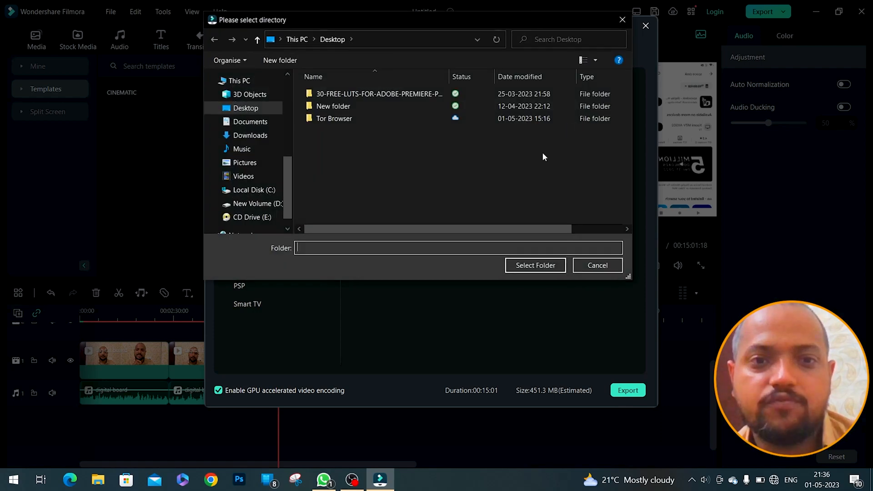
{"action": "left_click", "coordinate": [591, 265]}
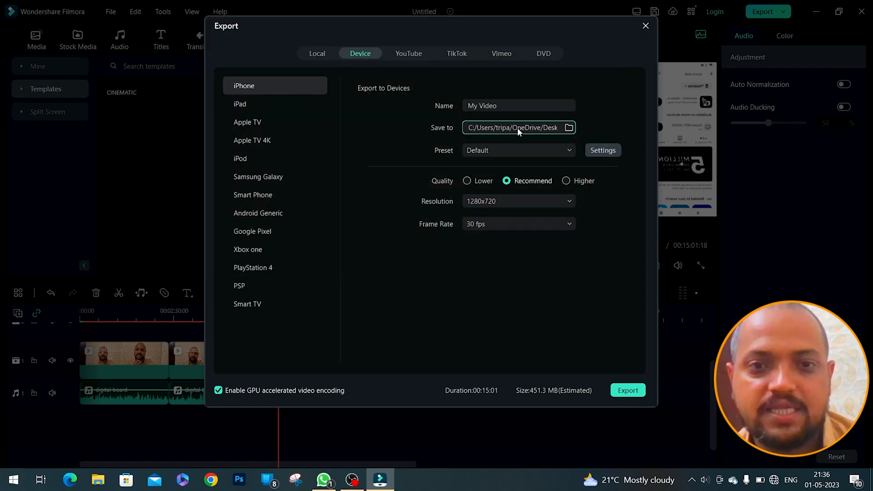
{"action": "left_click", "coordinate": [561, 150]}
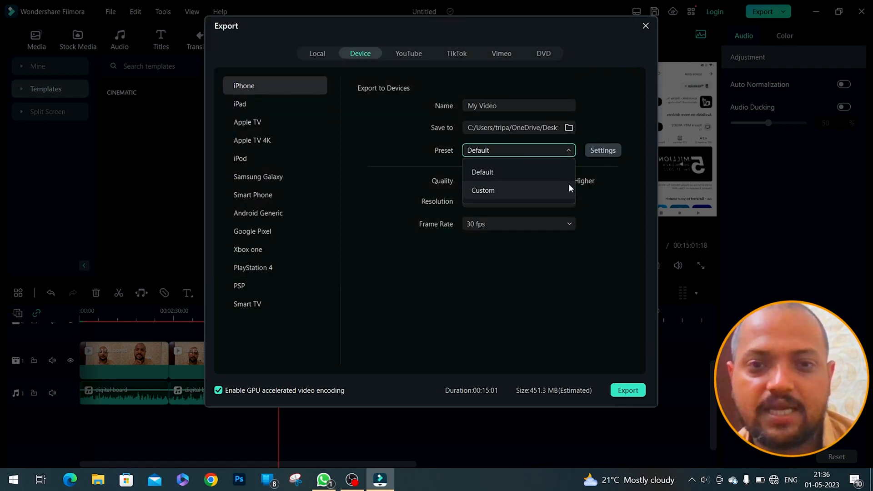
{"action": "left_click", "coordinate": [585, 238]}
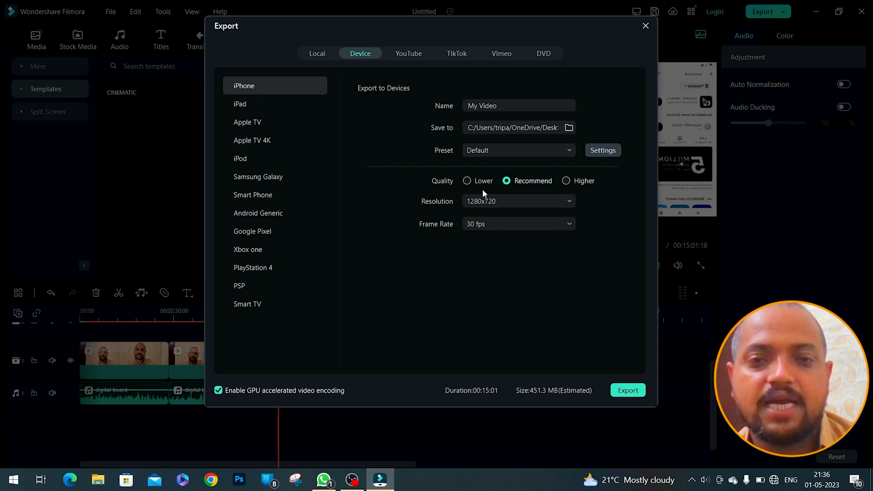
{"action": "left_click", "coordinate": [510, 203]}
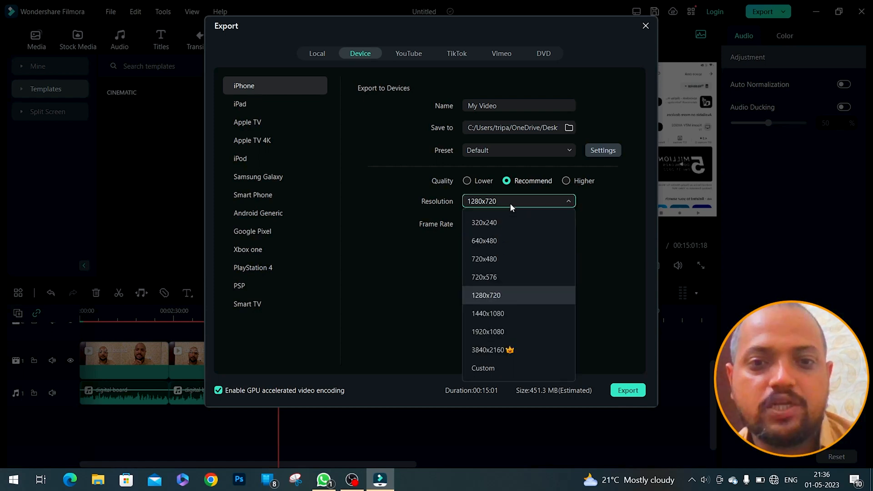
{"action": "left_click", "coordinate": [394, 350]}
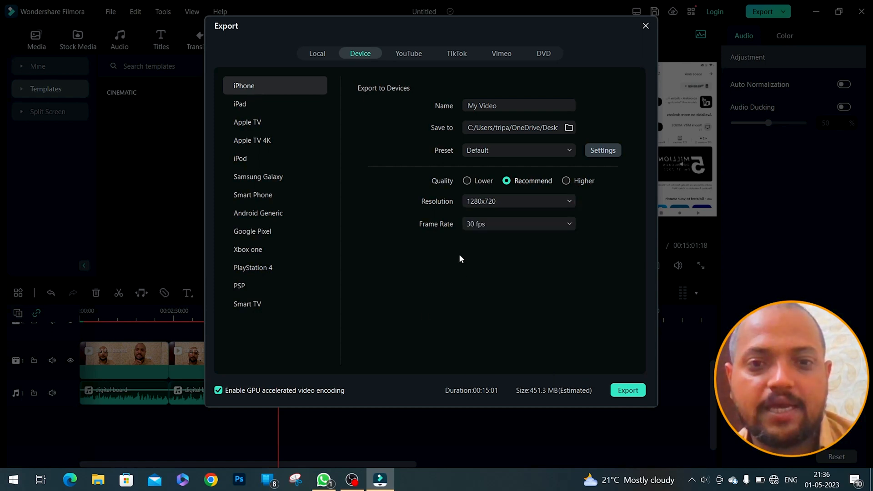
{"action": "left_click", "coordinate": [501, 228]}
{"action": "left_click", "coordinate": [471, 266]}
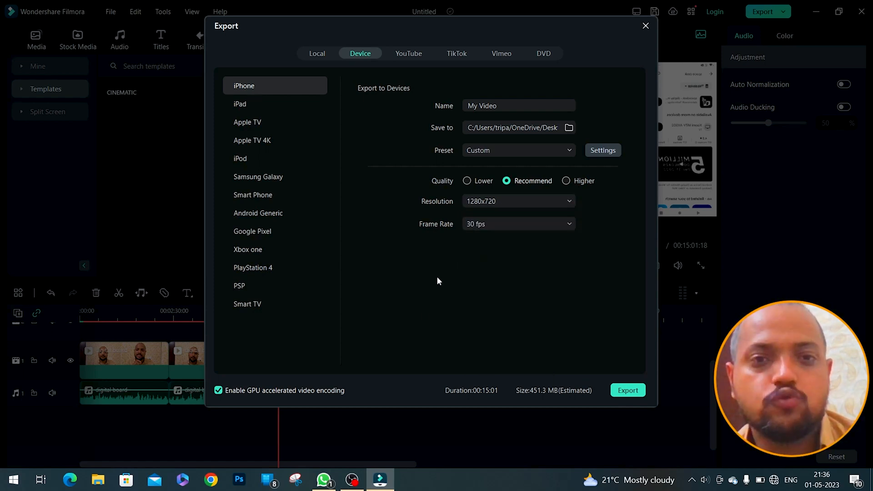
Step: Review the name, preset and resolution options of the local MP4 export without changing them
{"action": "left_click", "coordinate": [311, 56]}
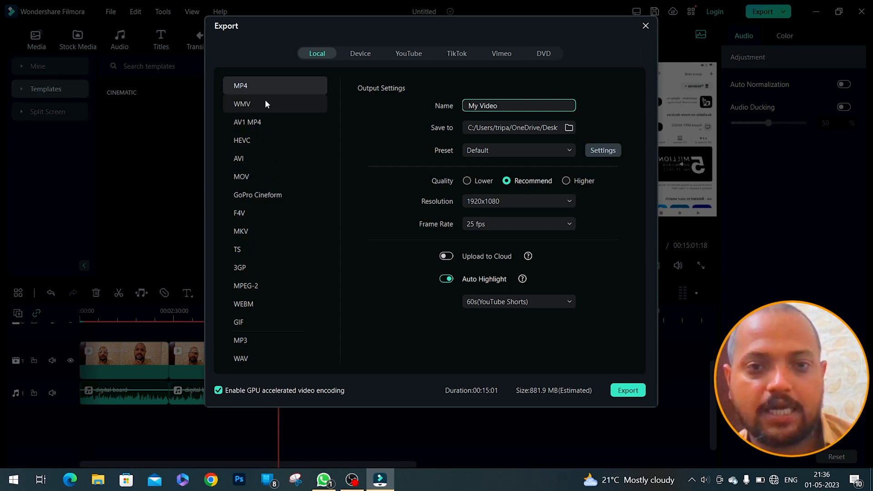
{"action": "triple_click", "coordinate": [519, 107]}
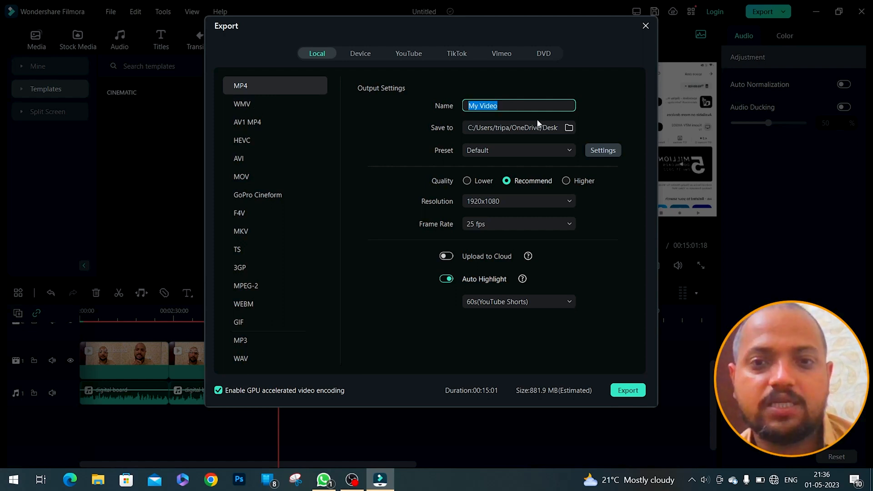
{"action": "left_click", "coordinate": [506, 149]}
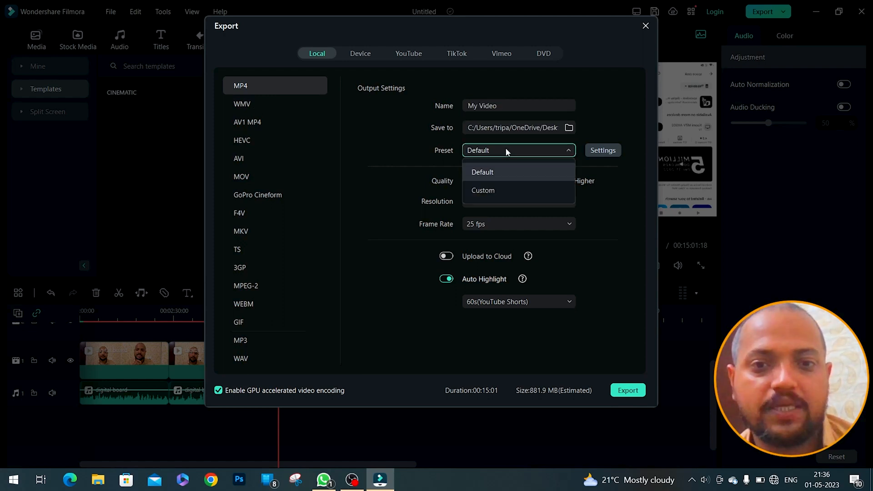
{"action": "left_click", "coordinate": [611, 221]}
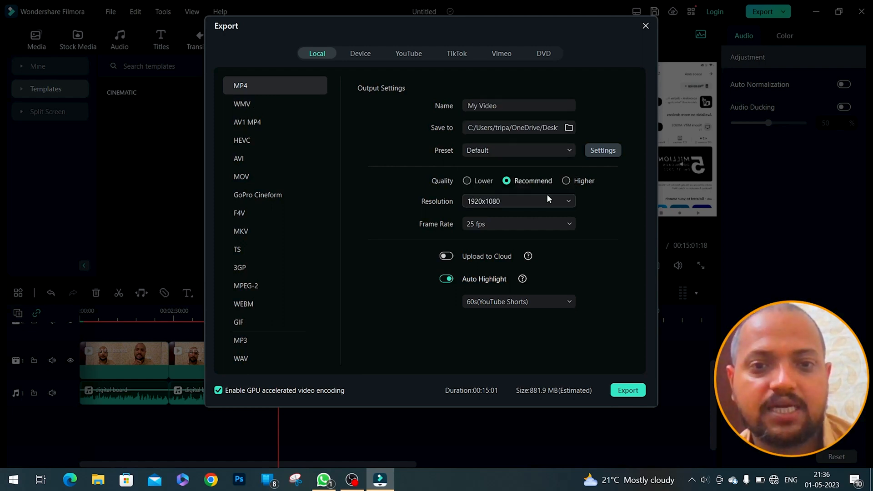
{"action": "left_click", "coordinate": [547, 196]}
{"action": "left_click", "coordinate": [616, 228]}
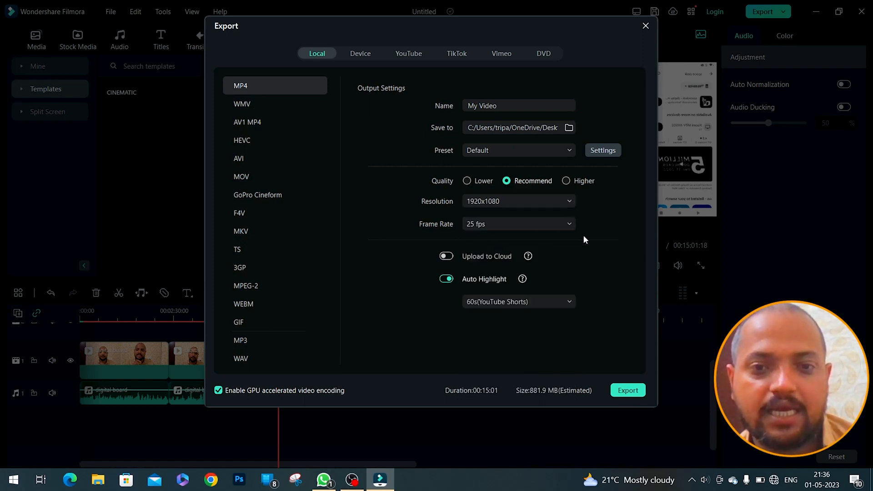
Step: Export My Video as a local 1920x1080 MP4 at 25 fps, with Upload to Cloud off and Auto Highlight at 60s(YouTube Shorts)
{"action": "left_click", "coordinate": [449, 258]}
{"action": "left_click", "coordinate": [447, 257]}
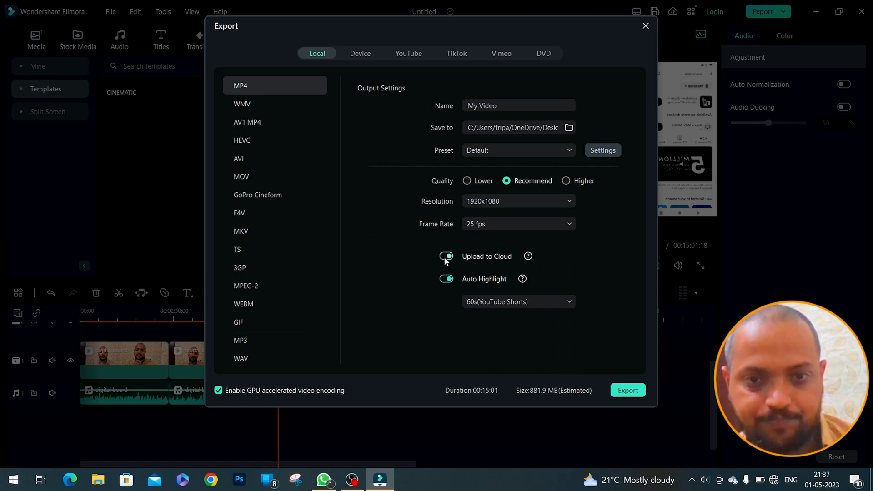
{"action": "left_click", "coordinate": [569, 302]}
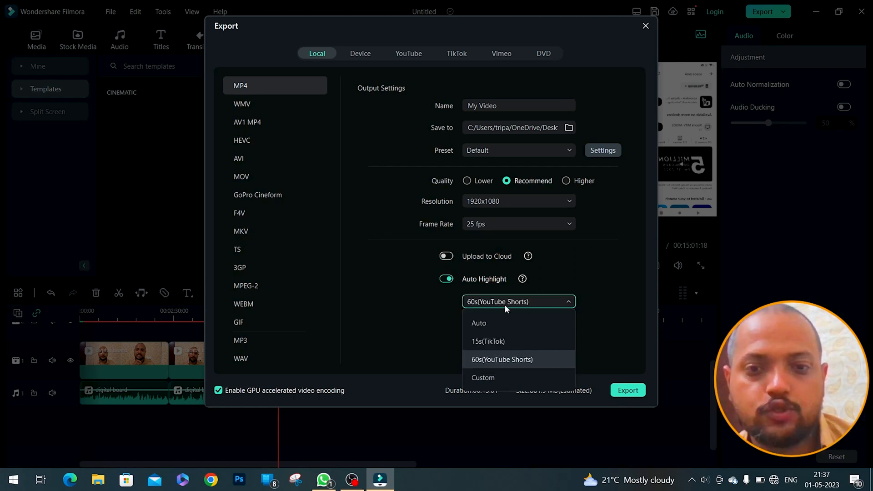
{"action": "left_click", "coordinate": [419, 333]}
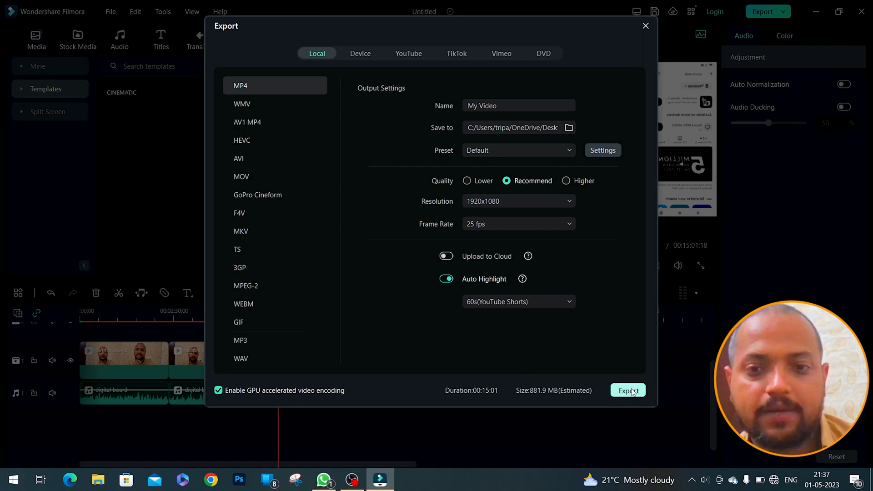
{"action": "left_click", "coordinate": [630, 389]}
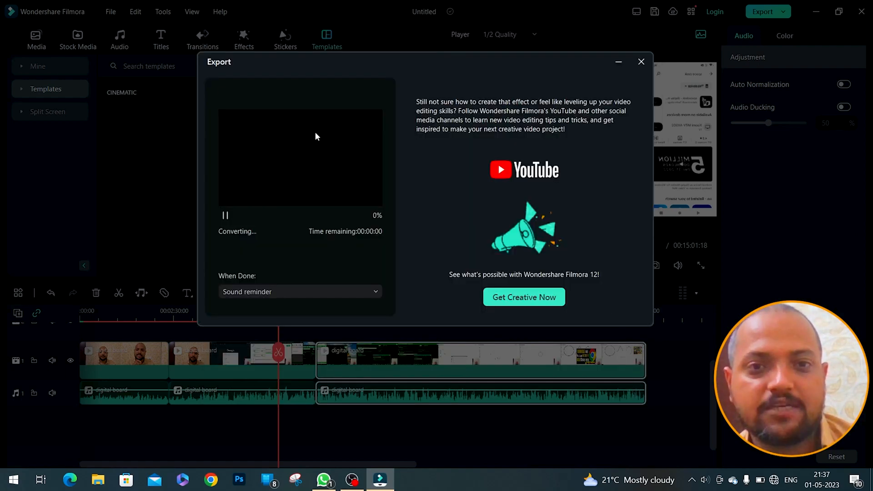